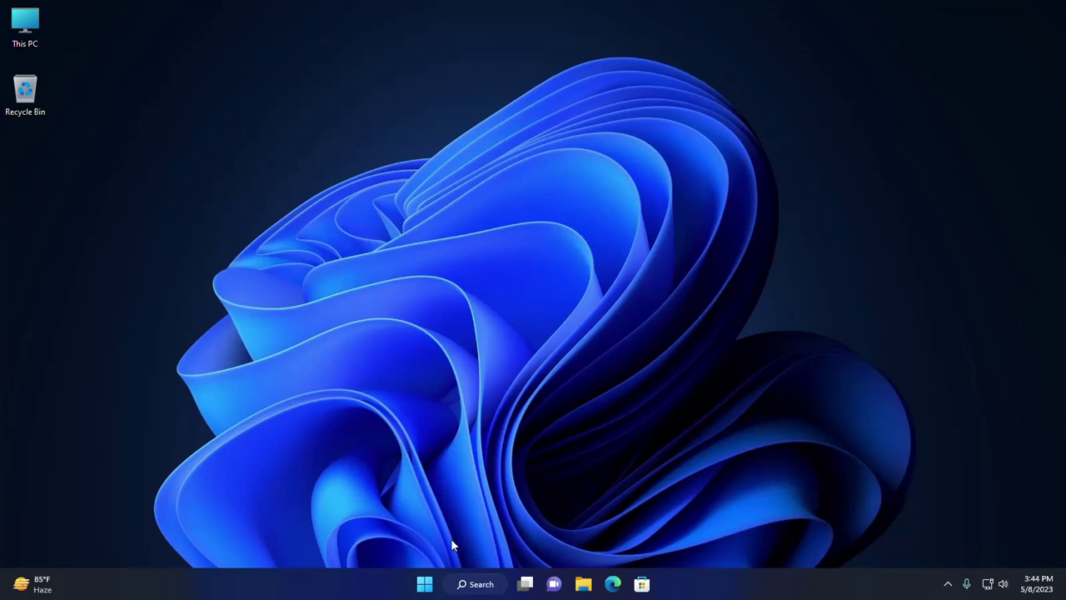
Launch Windows 11 Settings from the Start menu, opening on the System page.
left_click(424, 584)
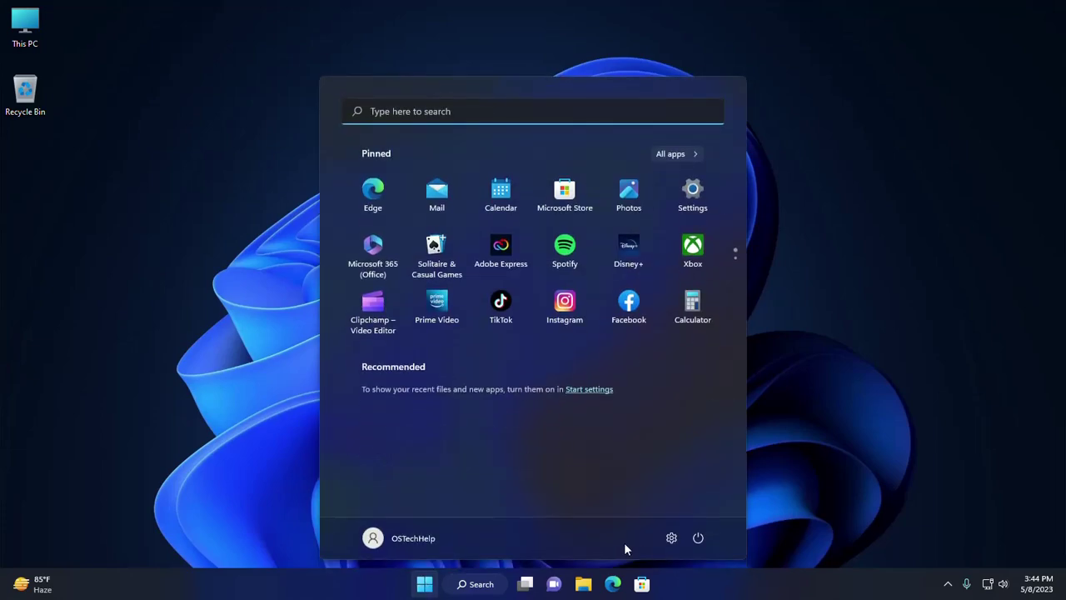
left_click(671, 538)
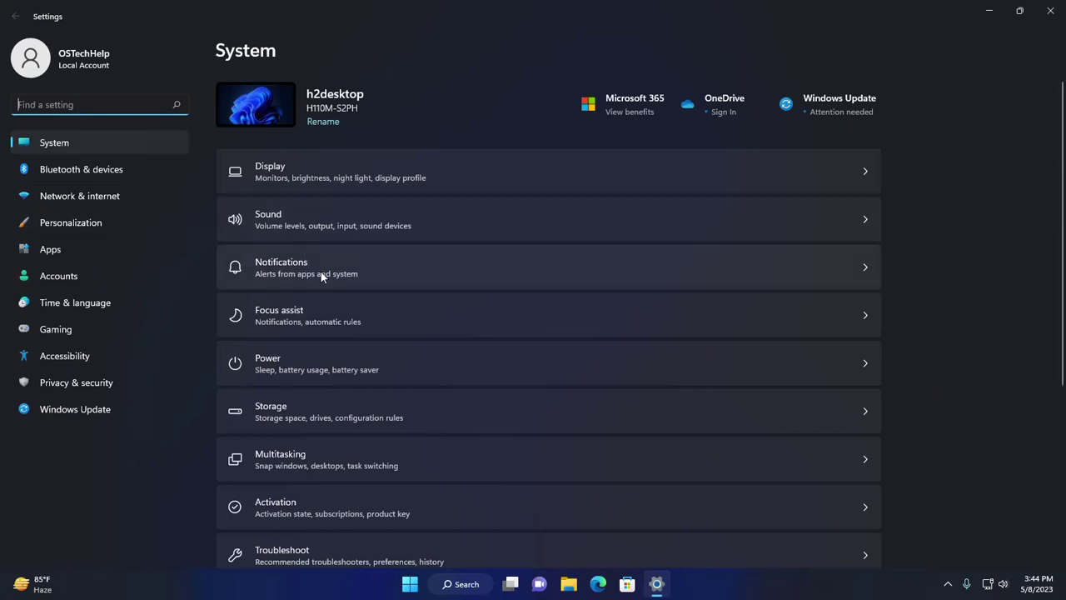
Turn off notifications from Security and Maintenance, Microsoft Store and Privacy.
left_click(859, 268)
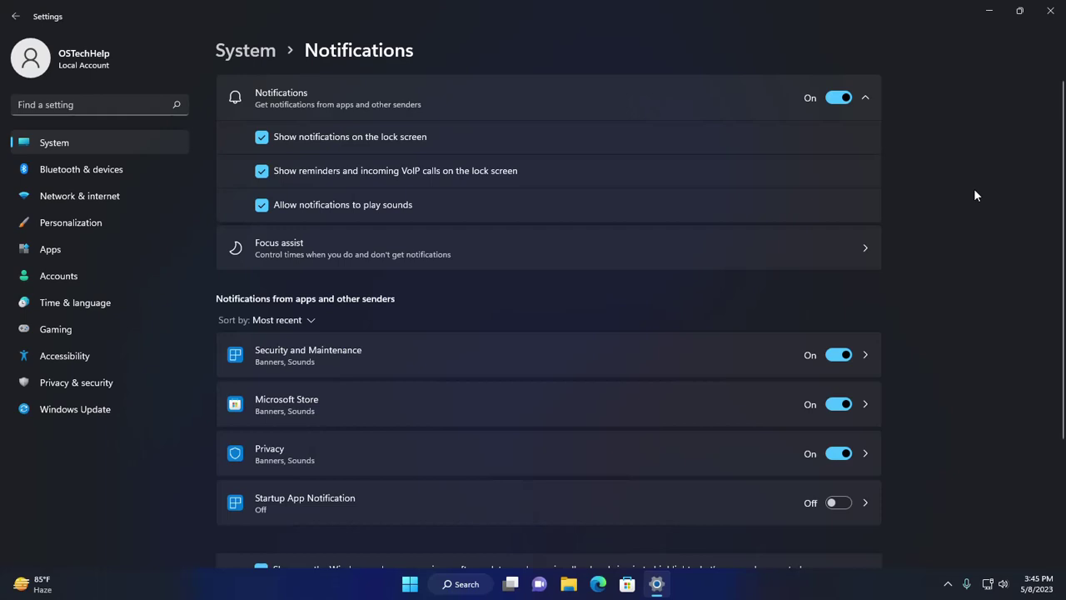
left_click(838, 355)
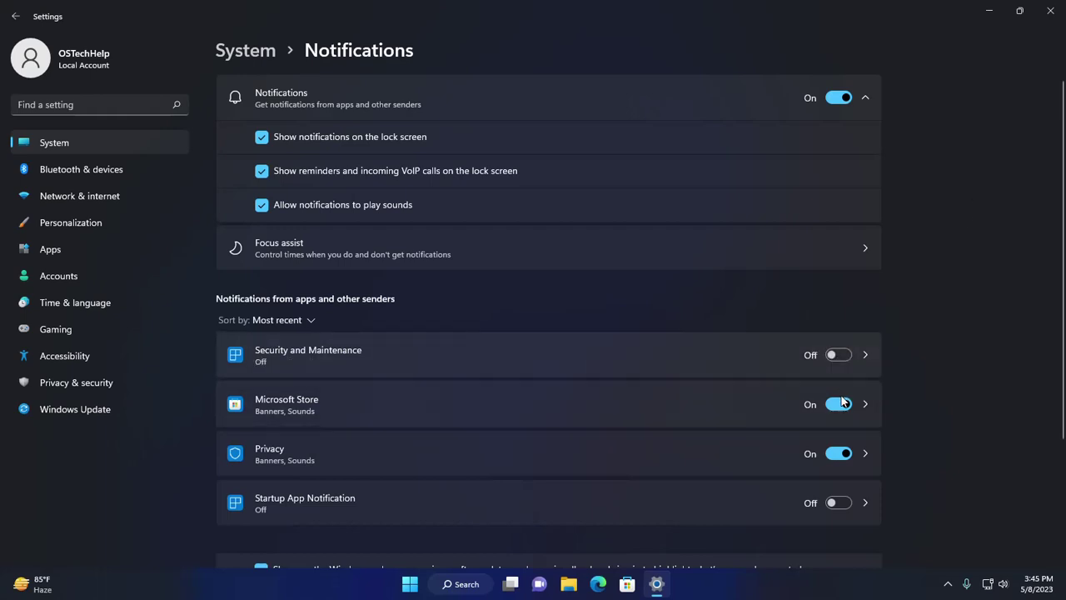
left_click(839, 404)
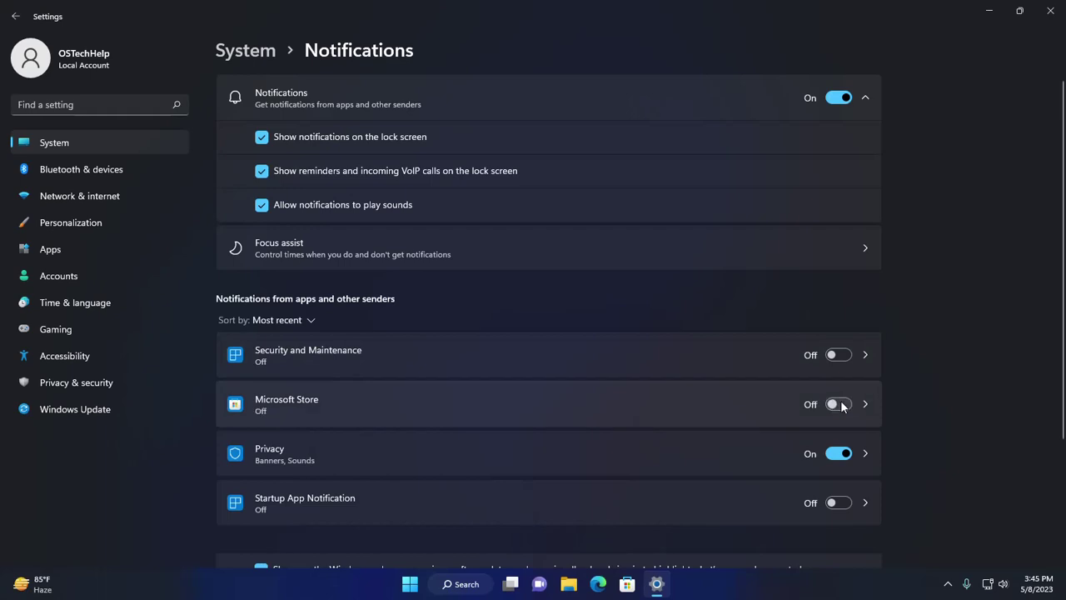
left_click(835, 454)
Switch off the main Notifications toggle and close Settings.
scroll(834, 450, "down", 3)
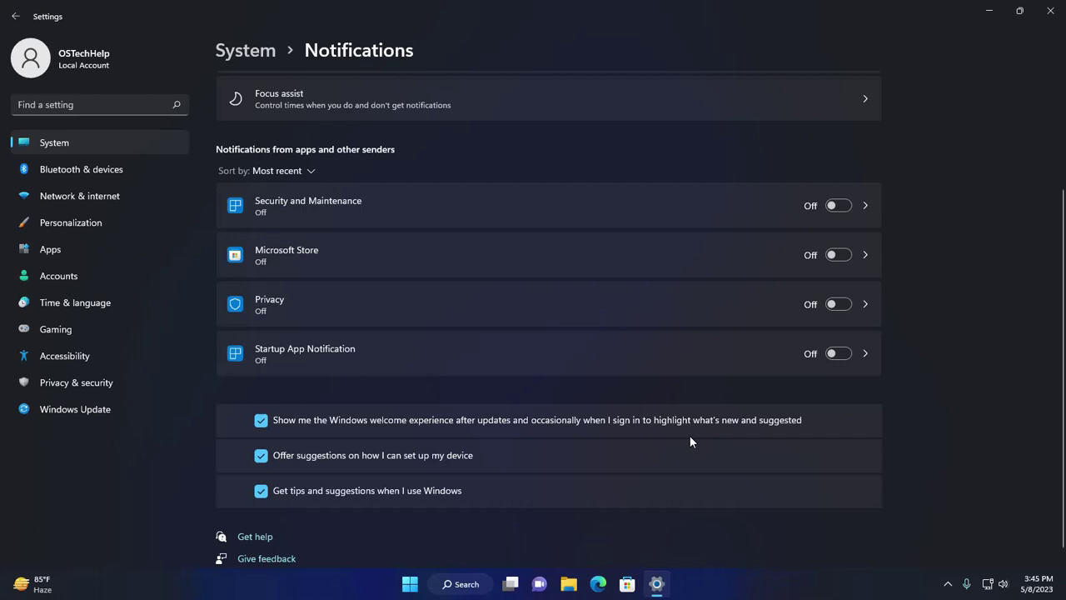
scroll(689, 435, "up", 3)
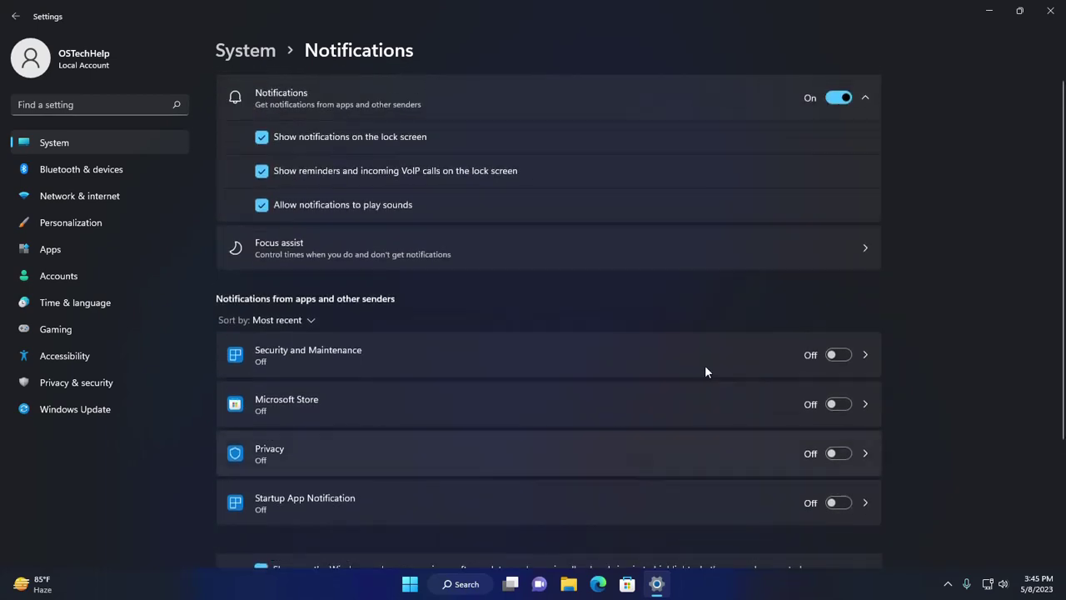
left_click(838, 97)
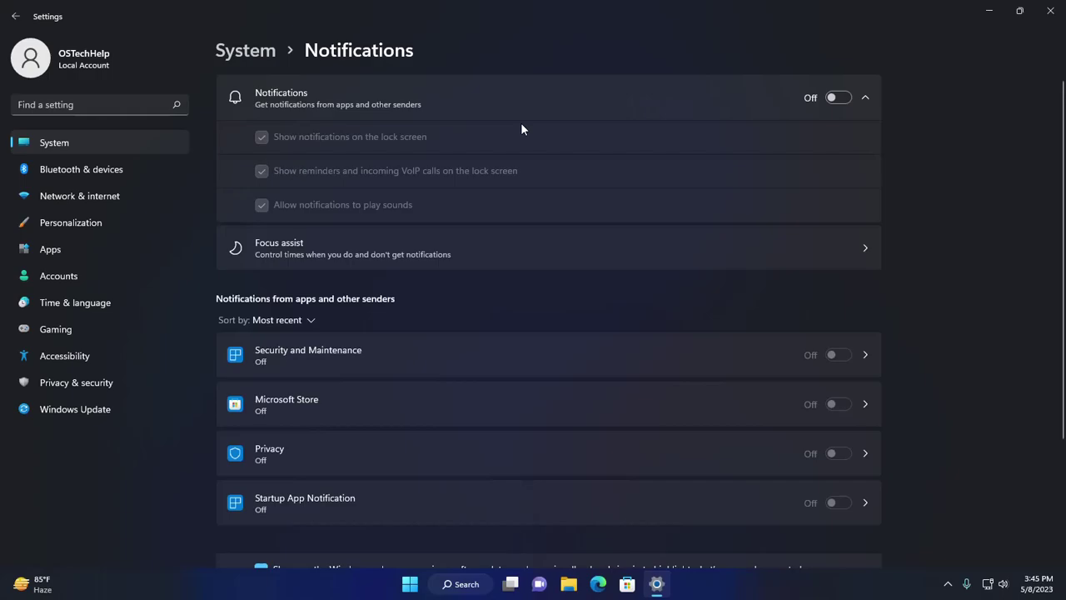
key("alt+F4")
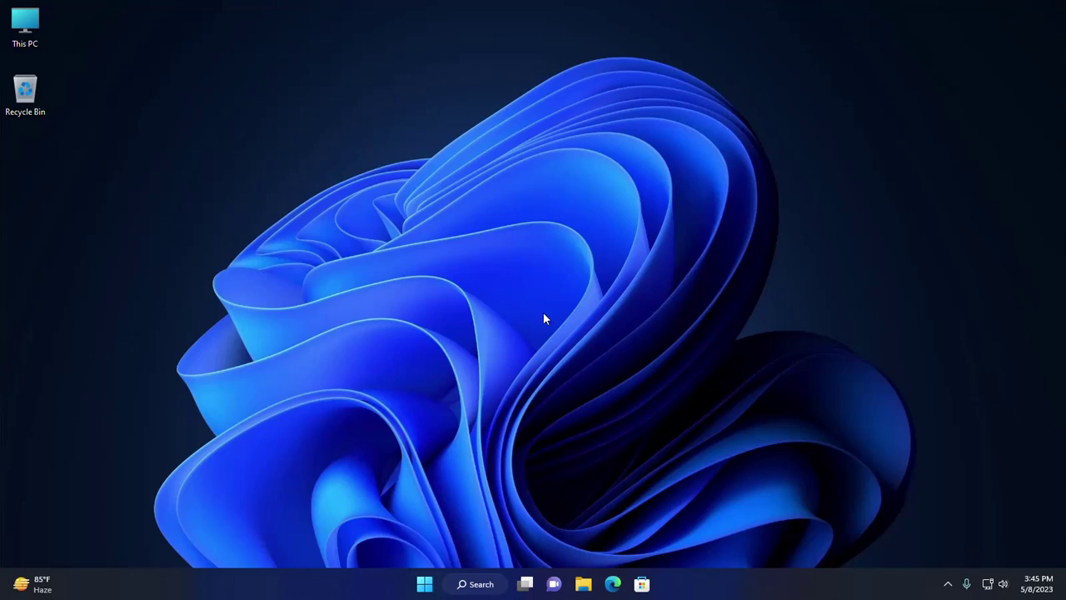
Reopen Settings from the Start menu and select the System page in the sidebar.
left_click(424, 584)
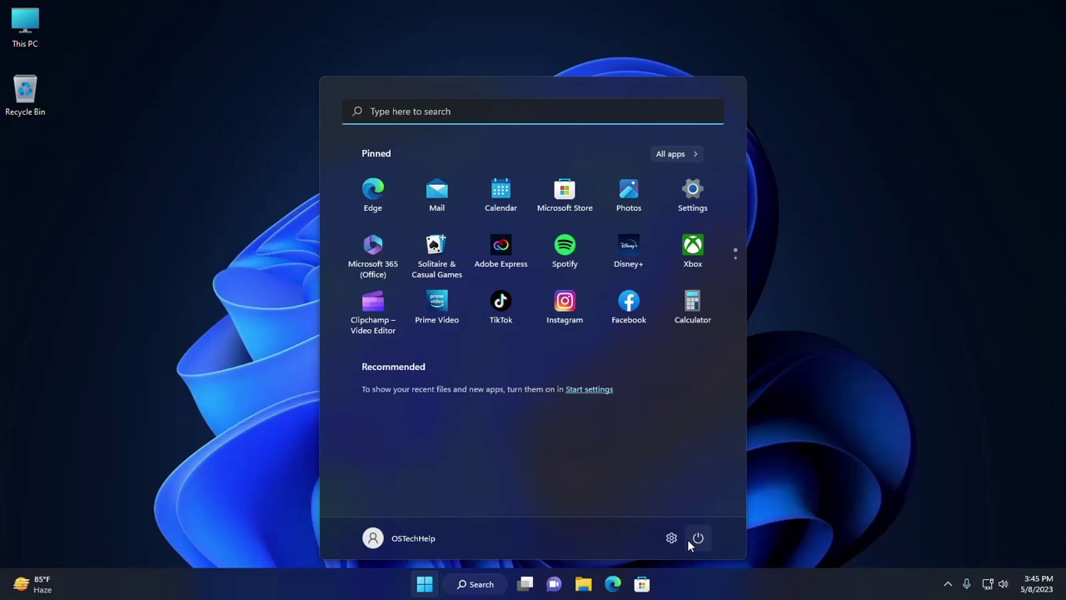
left_click(672, 538)
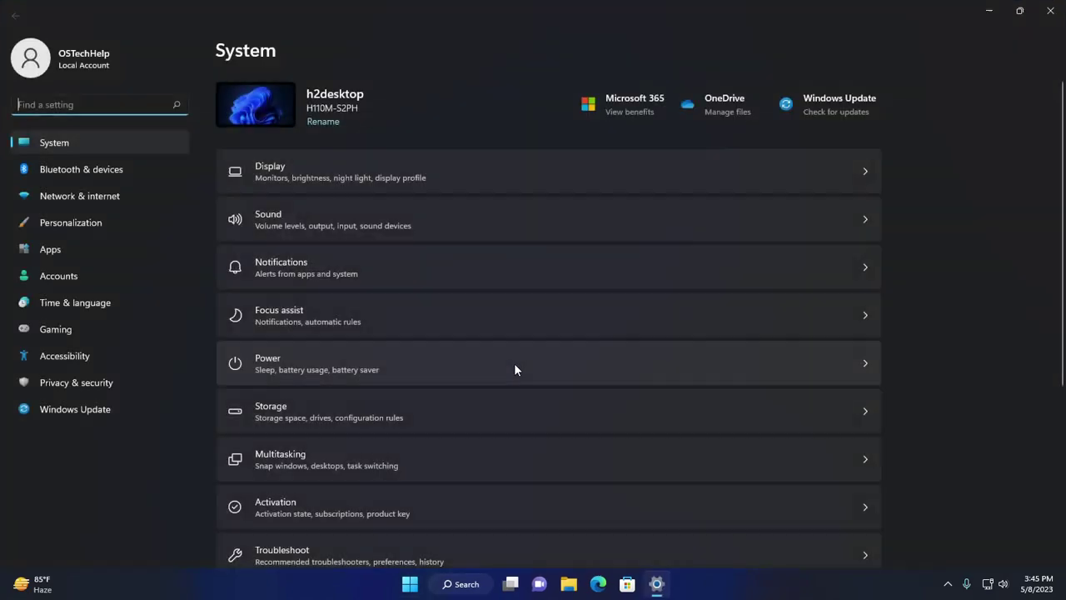
left_click(54, 143)
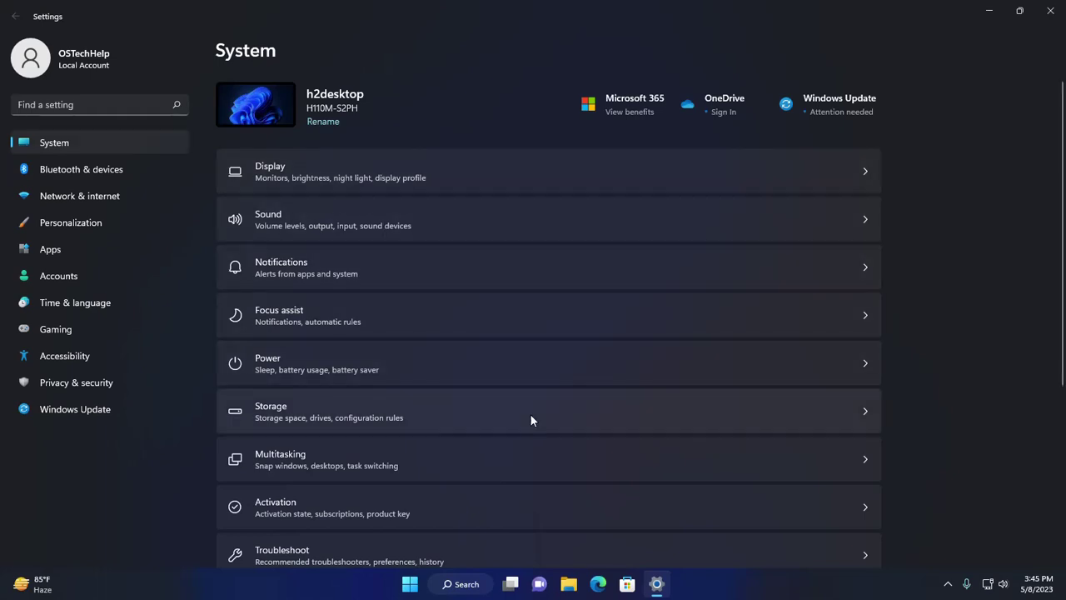
Switch the Storage Sense toggle on under System > Storage.
left_click(858, 412)
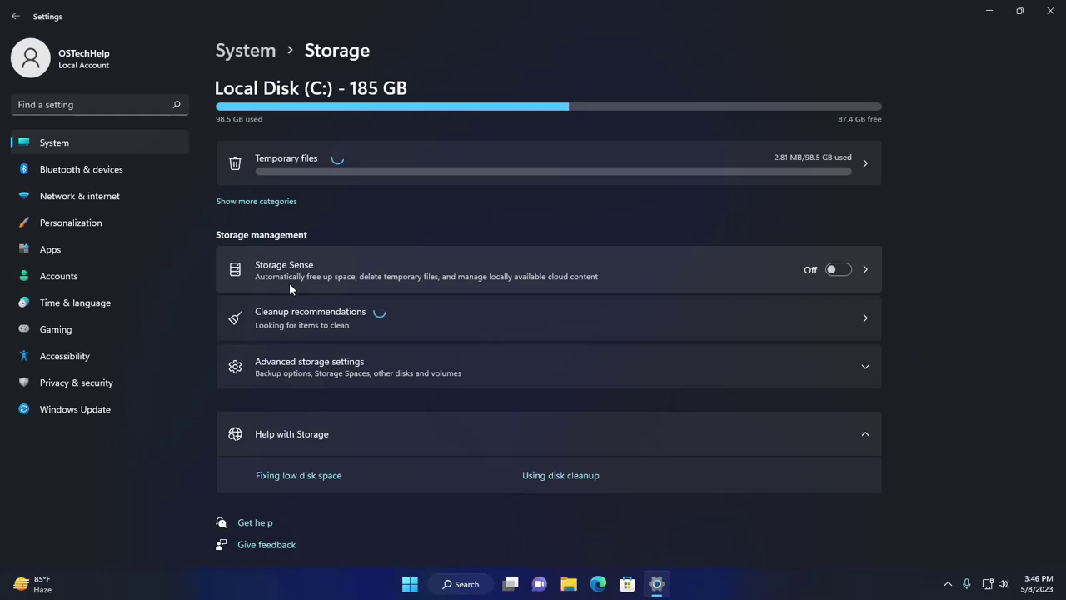
left_click(841, 278)
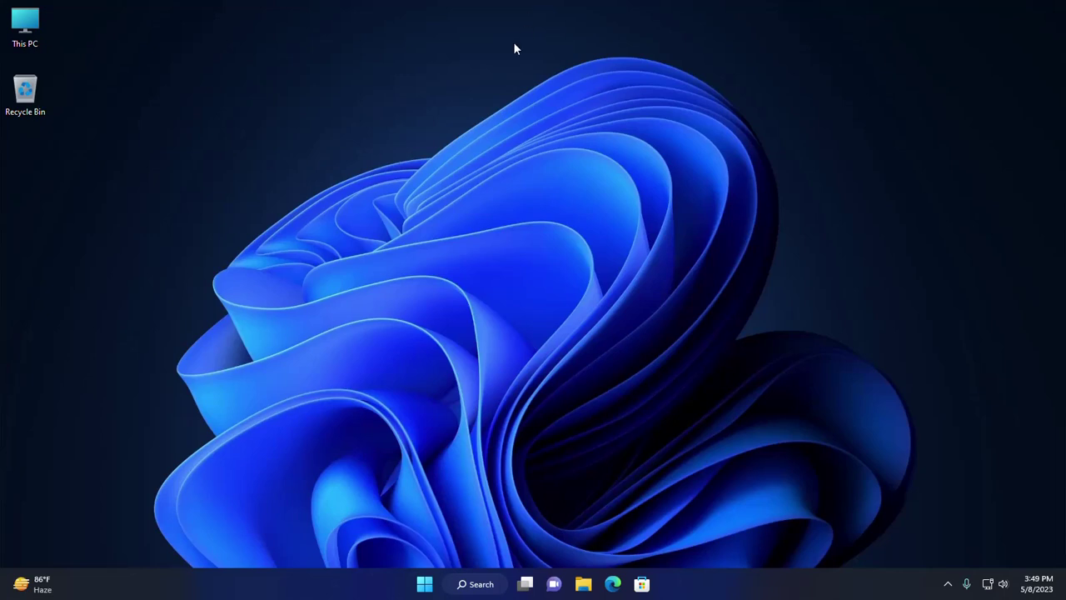
Relaunch Settings from Start and go to the Apps page.
left_click(424, 583)
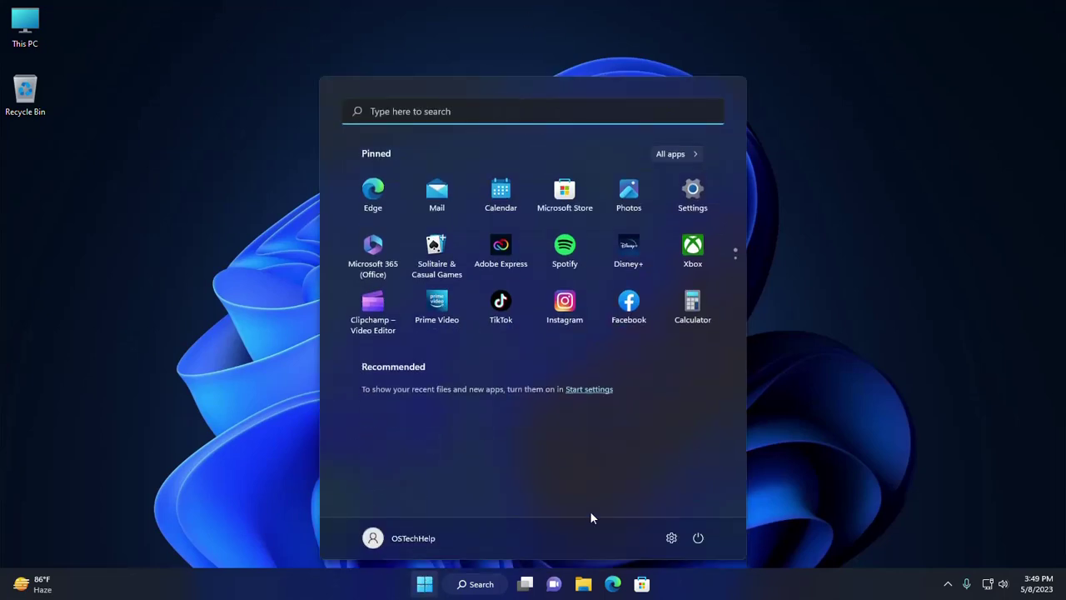
left_click(671, 536)
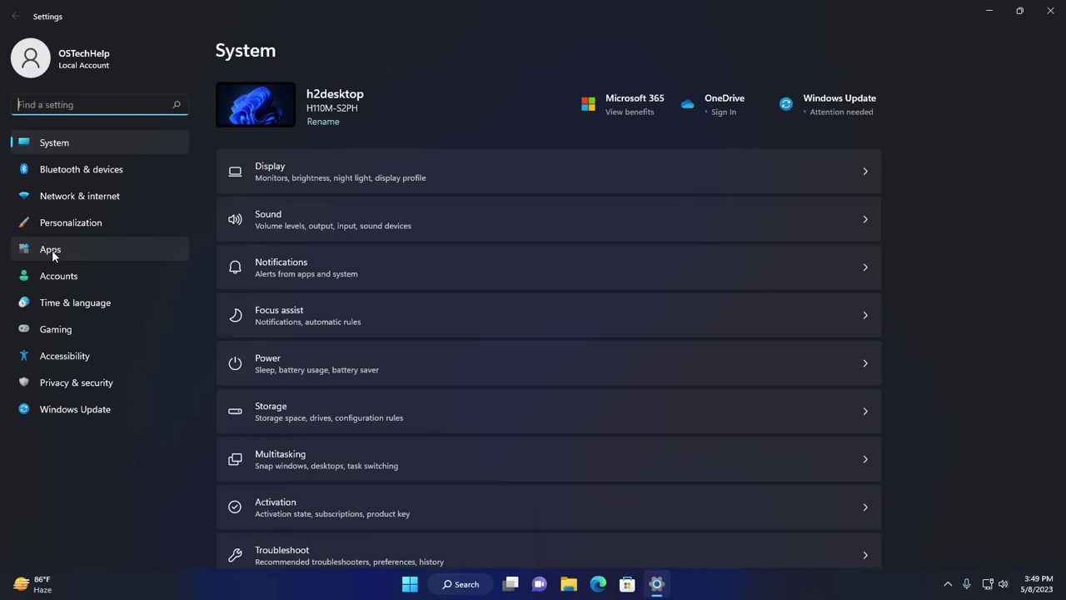
left_click(52, 250)
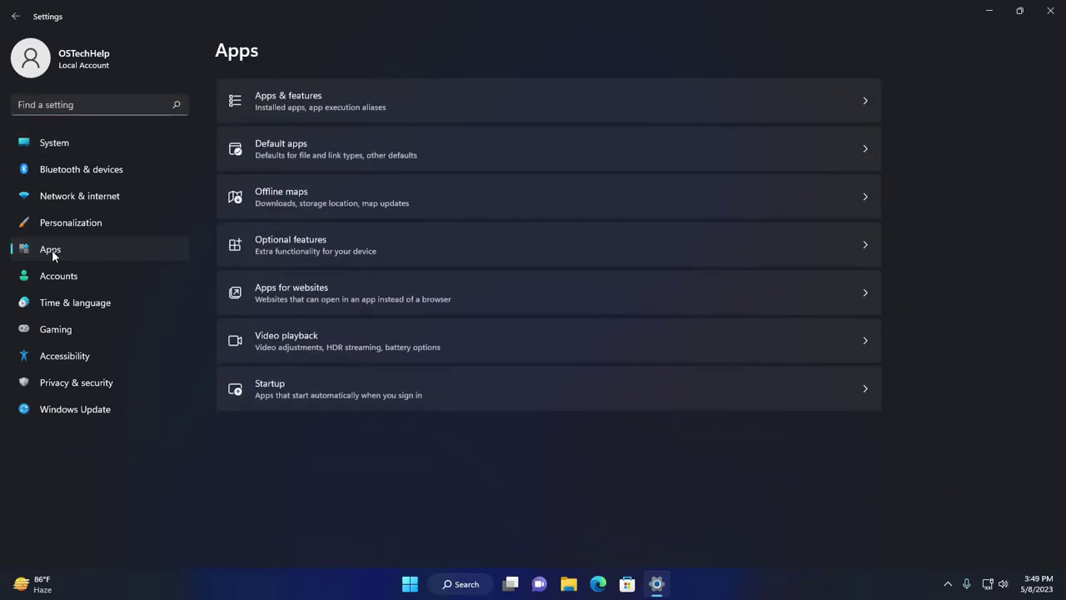
Switch off every startup app, from Adobe CS6 Service Manager through Xbox App Services.
left_click(866, 390)
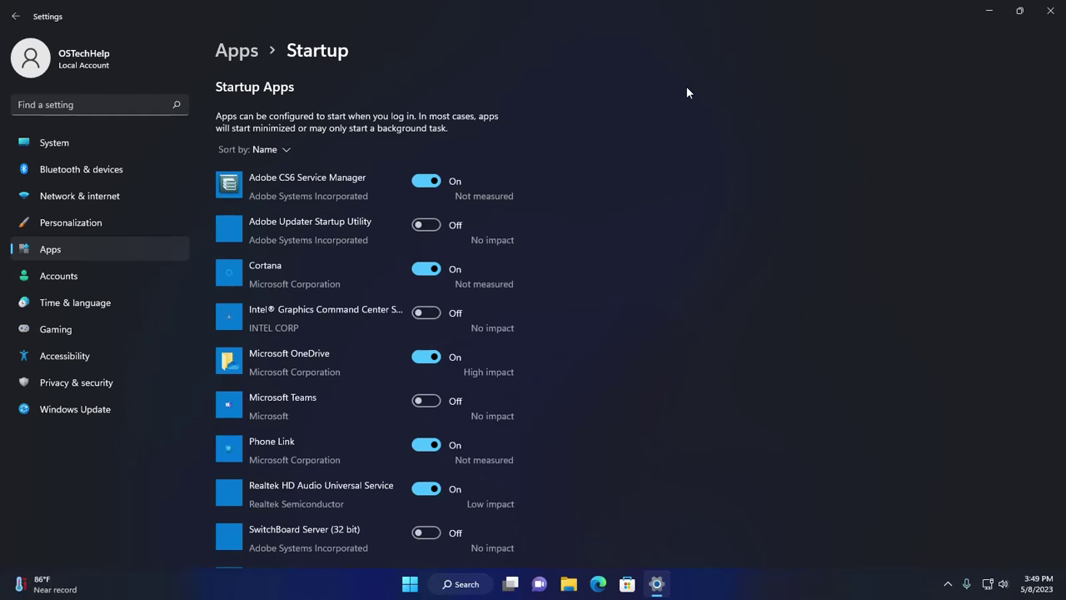
left_click(428, 182)
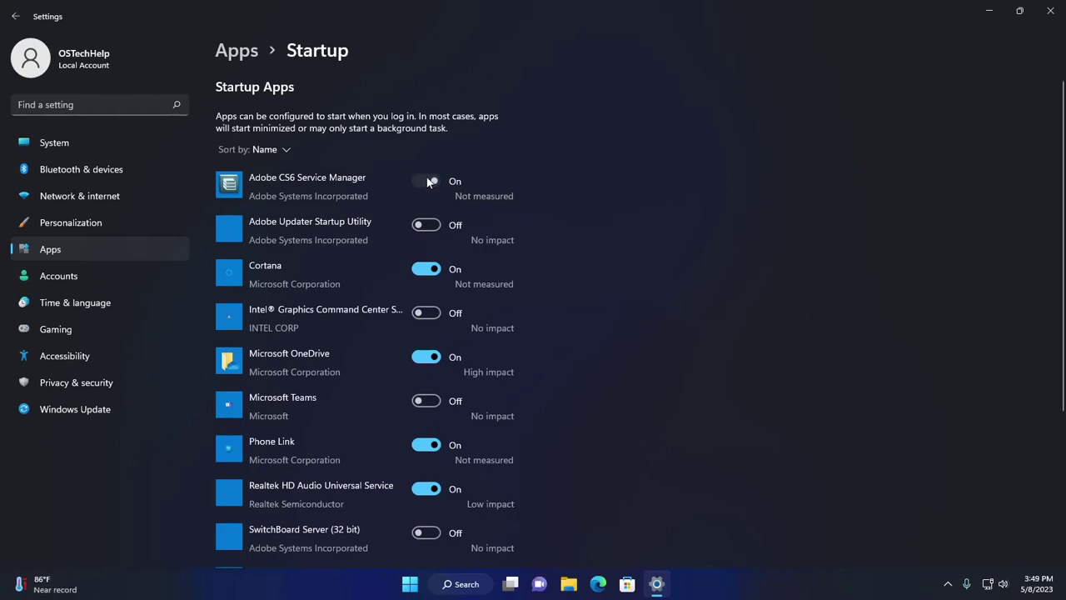
left_click(428, 269)
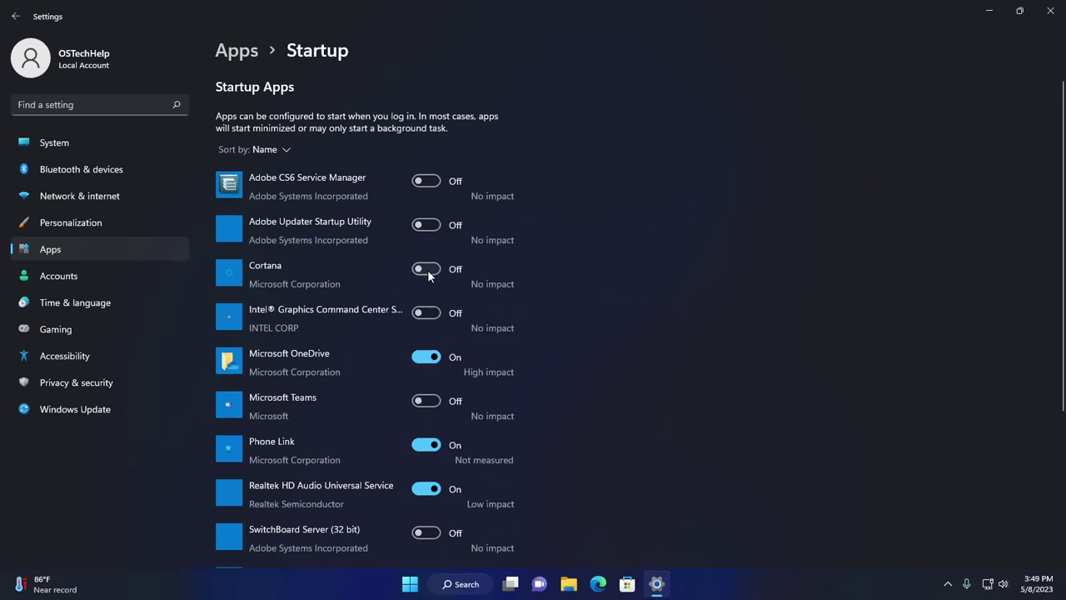
scroll(427, 270, "down", 2)
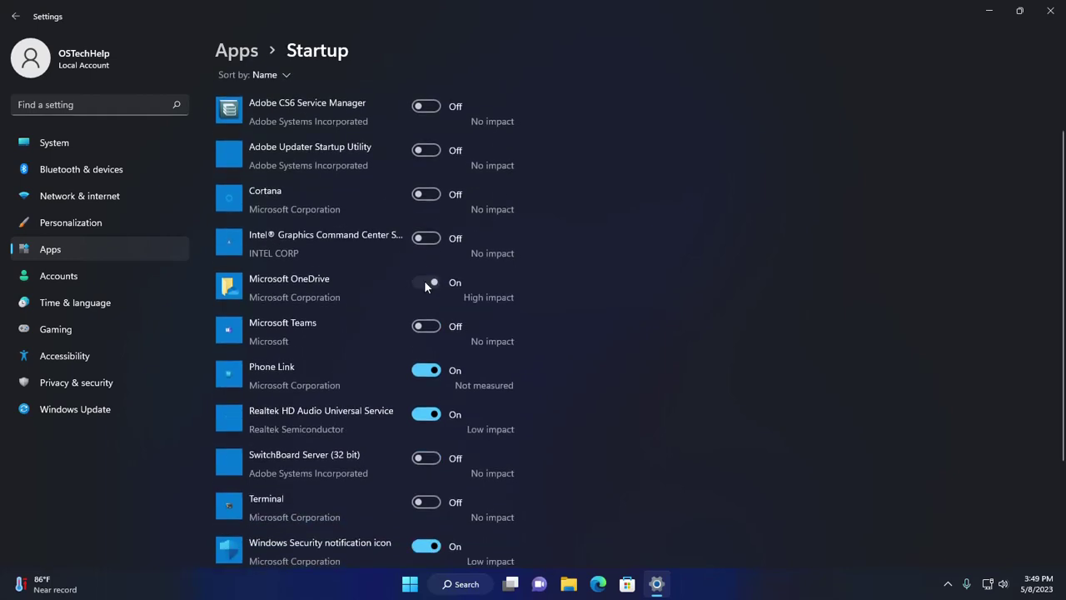
left_click(425, 283)
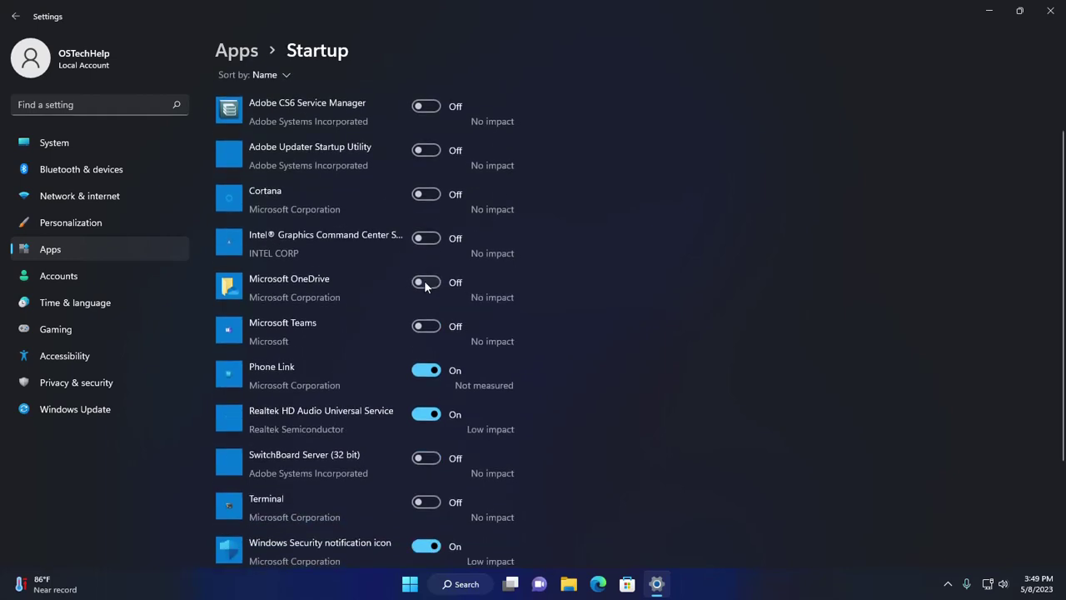
left_click(425, 370)
left_click(424, 413)
scroll(423, 414, "down", 3)
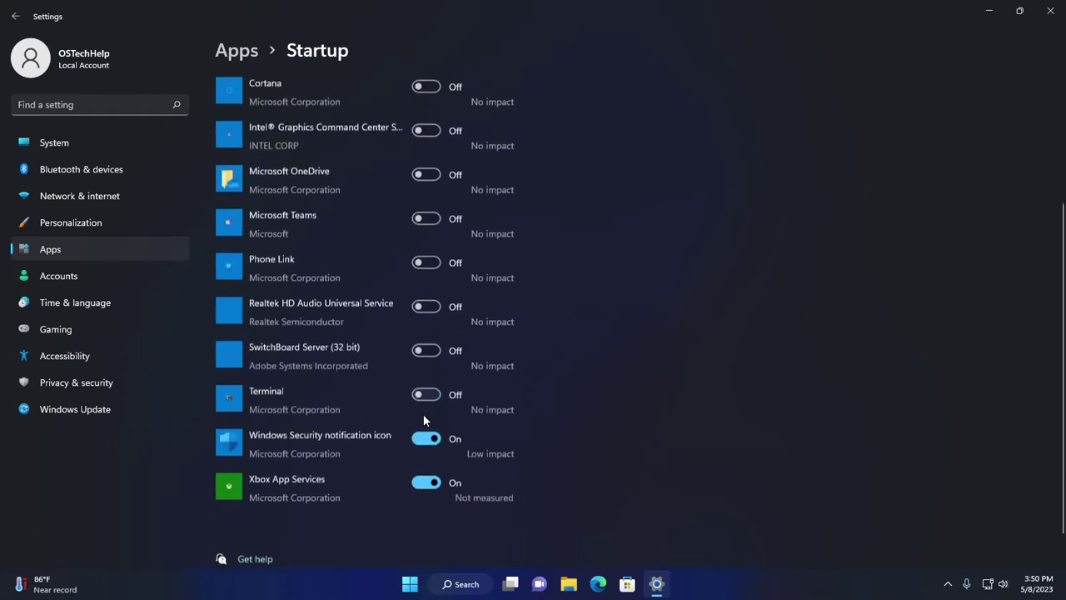
scroll(423, 420, "down", 1)
left_click(425, 403)
left_click(423, 447)
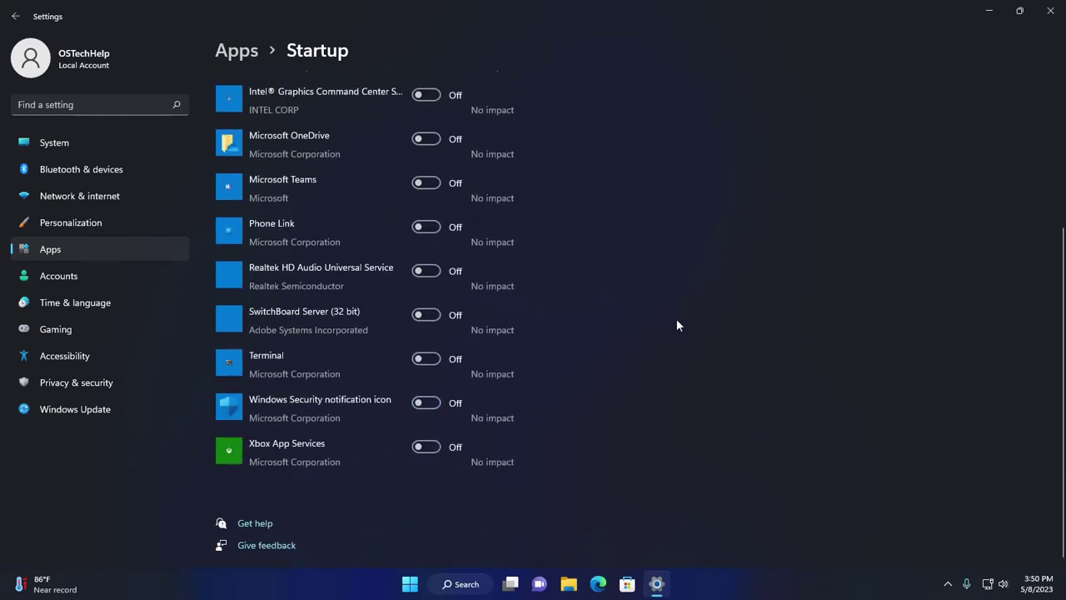
Re-enable the Windows Security notification icon, Intel graphics app and Microsoft OneDrive at startup.
left_click(429, 406)
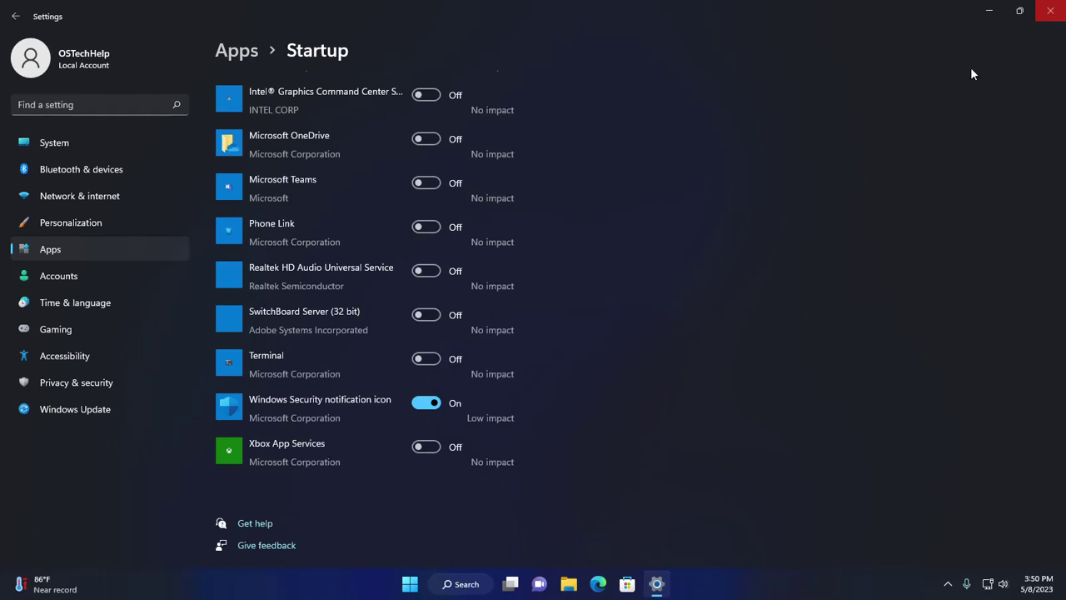
left_click(429, 96)
left_click(431, 139)
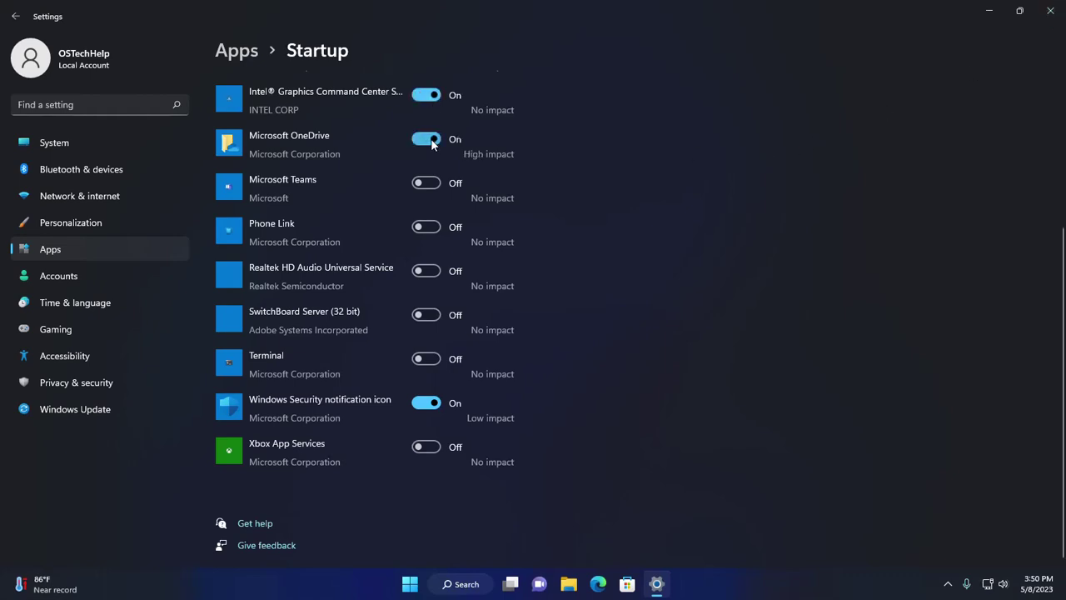
Close Settings and launch Task Manager by searching 'task' from Start.
left_click(1051, 10)
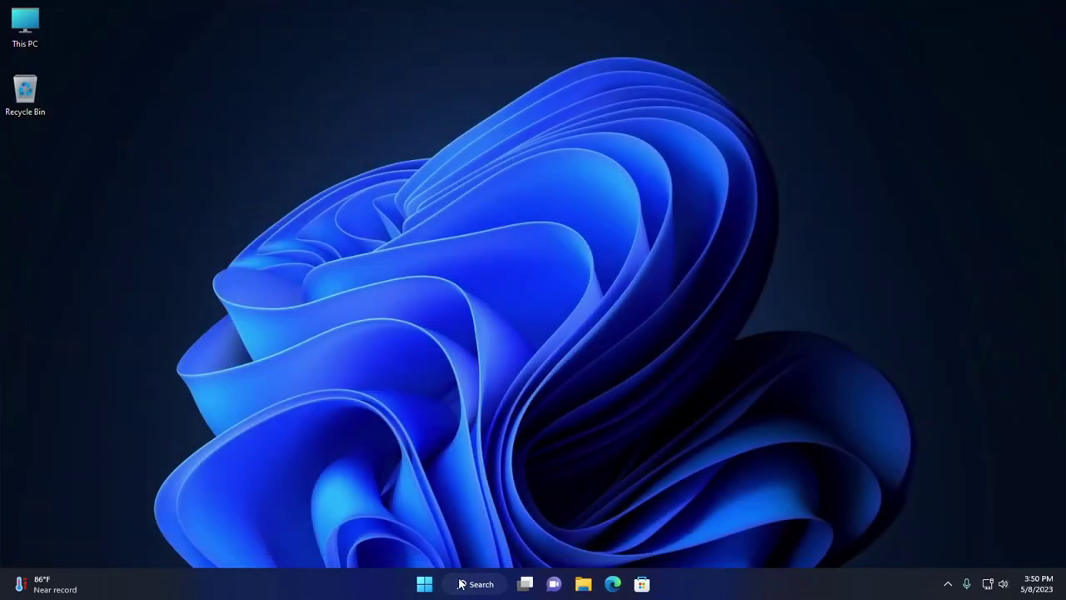
left_click(426, 586)
type("t")
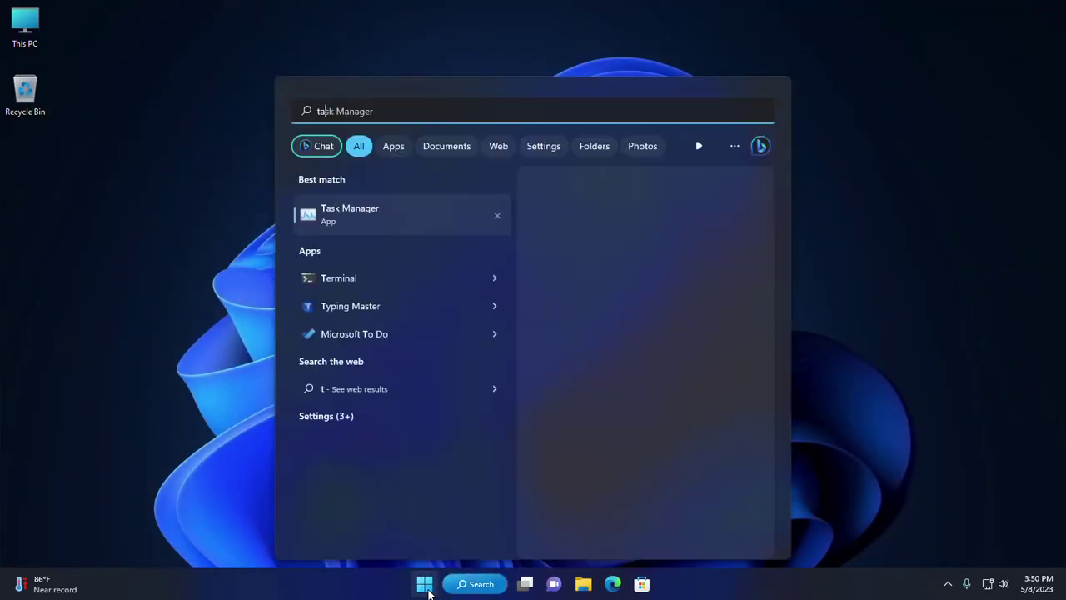
type("ask")
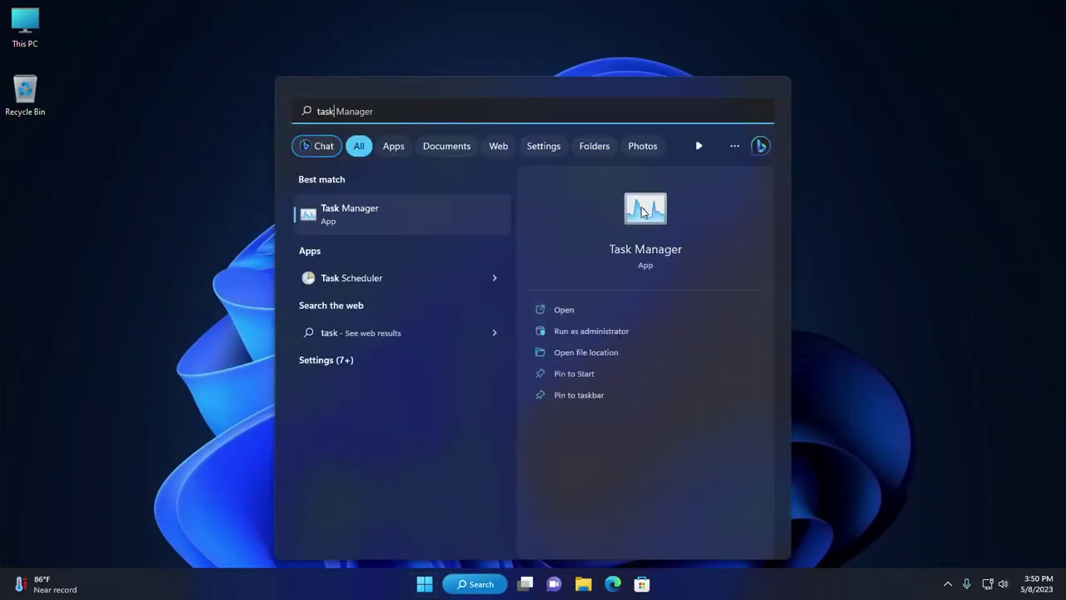
left_click(640, 207)
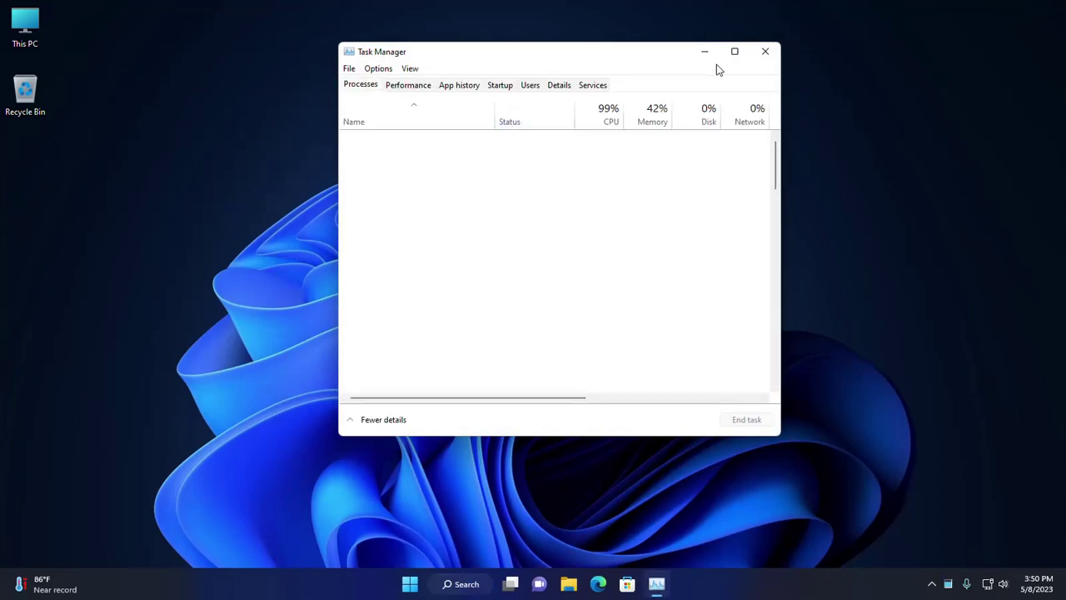
Maximize Task Manager and disable Adobe CS6 Service Manager on the Startup tab.
left_click(735, 52)
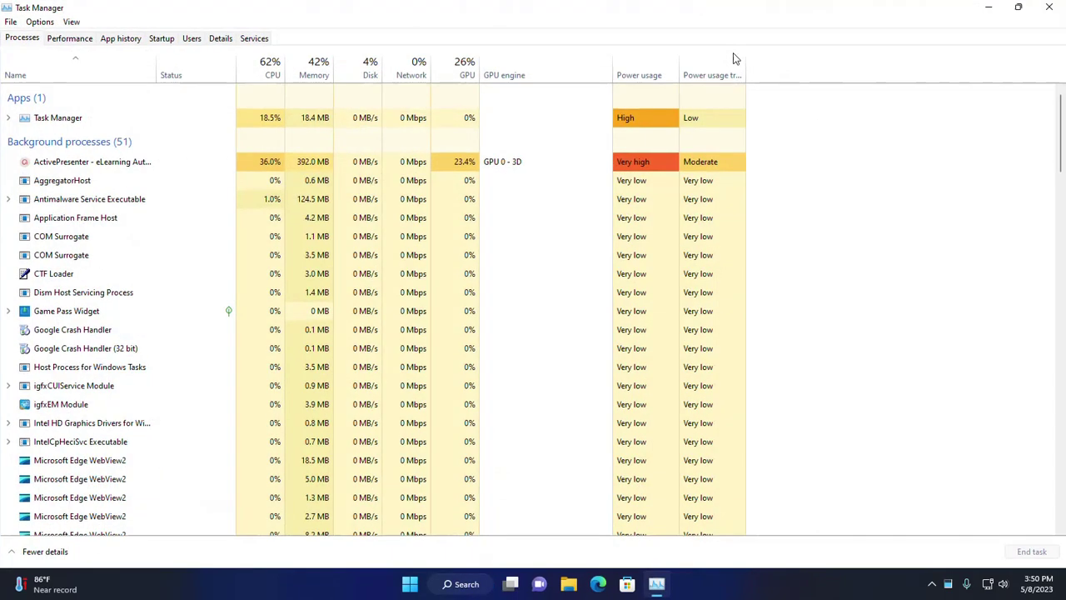
left_click(158, 43)
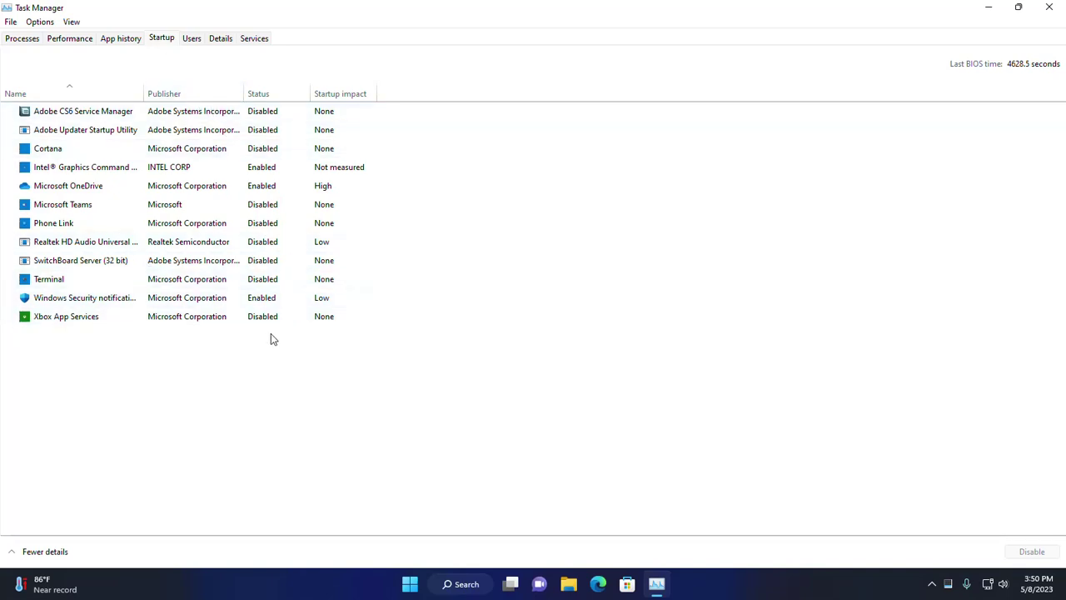
left_click(201, 114)
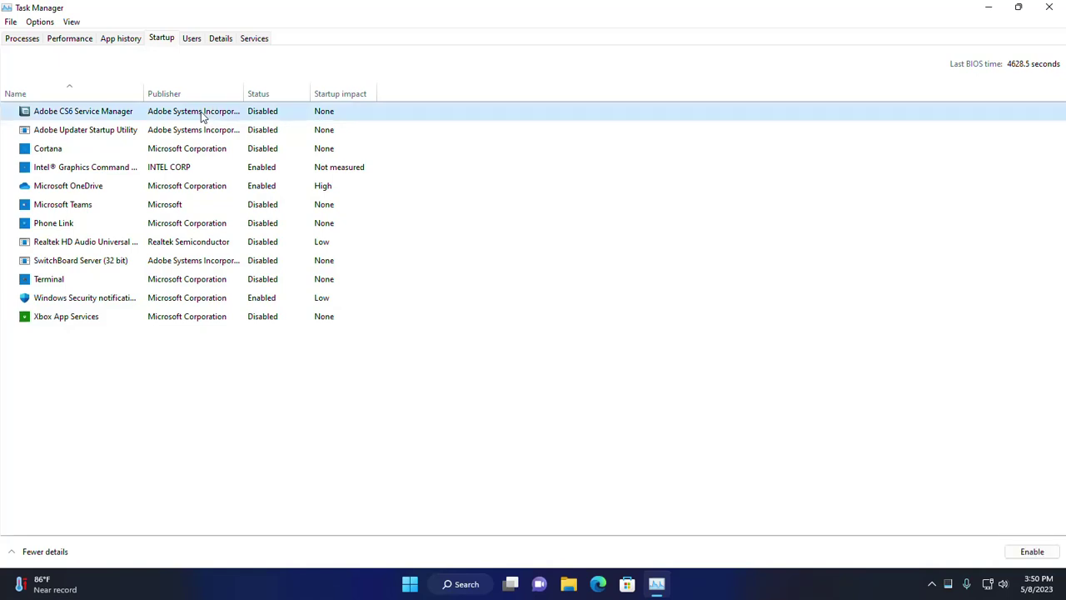
right_click(200, 114)
left_click(219, 116)
right_click(219, 117)
left_click(236, 115)
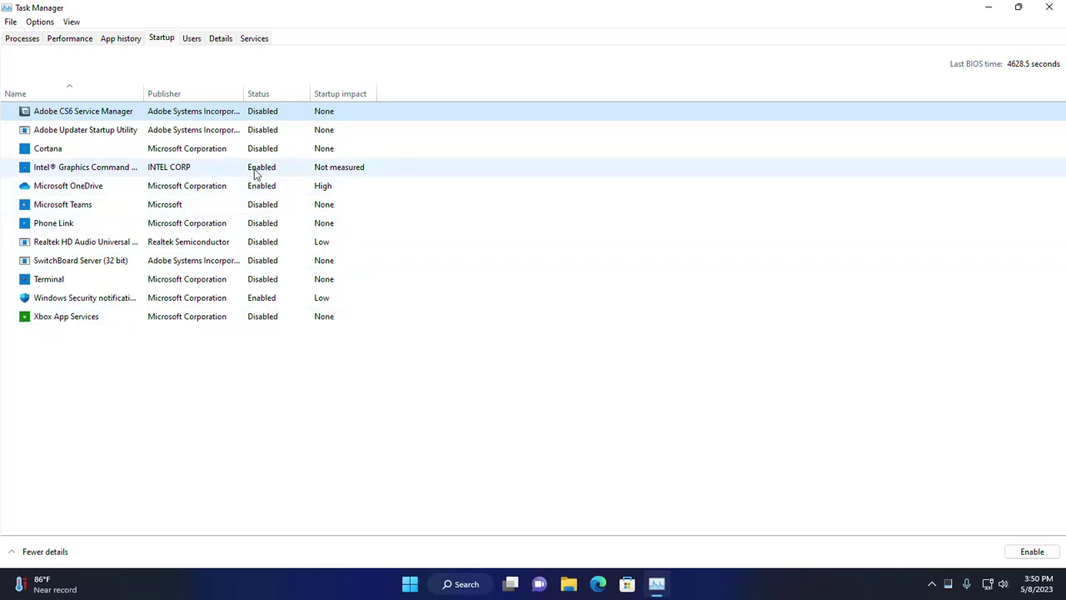
Disable Microsoft OneDrive at startup and close Task Manager.
left_click(255, 190)
right_click(254, 191)
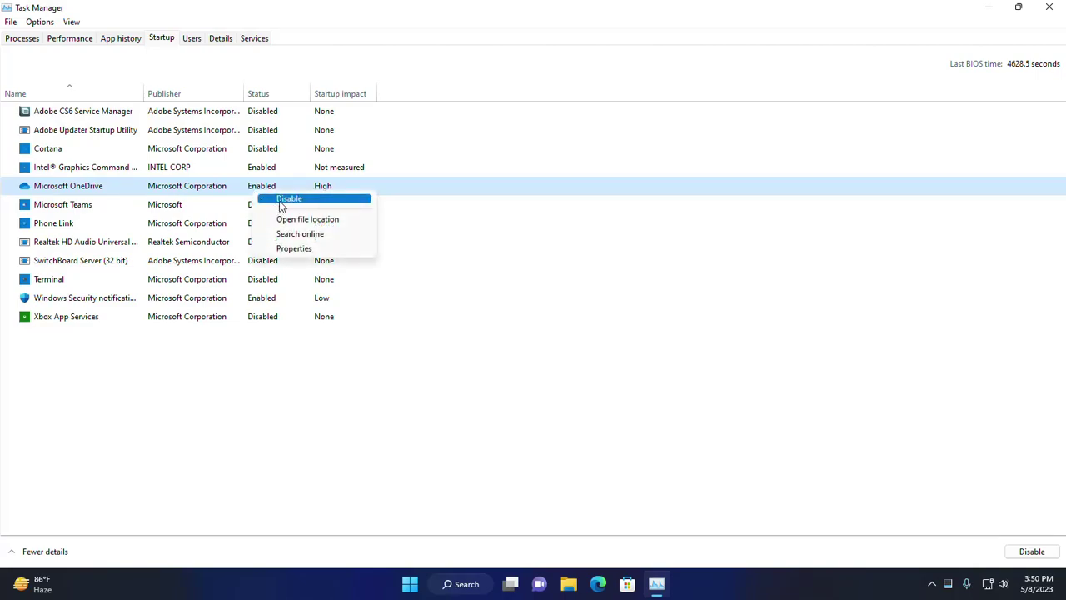
left_click(289, 199)
key("alt+F4")
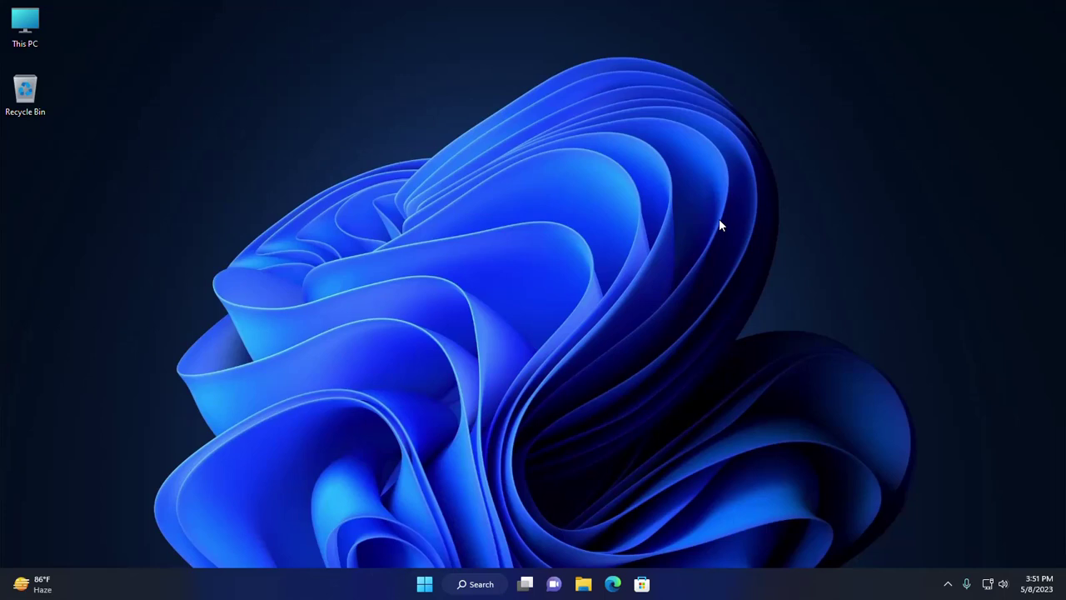
Switch Game Mode off under Settings > Gaming > Game Mode, then close Settings.
left_click(424, 583)
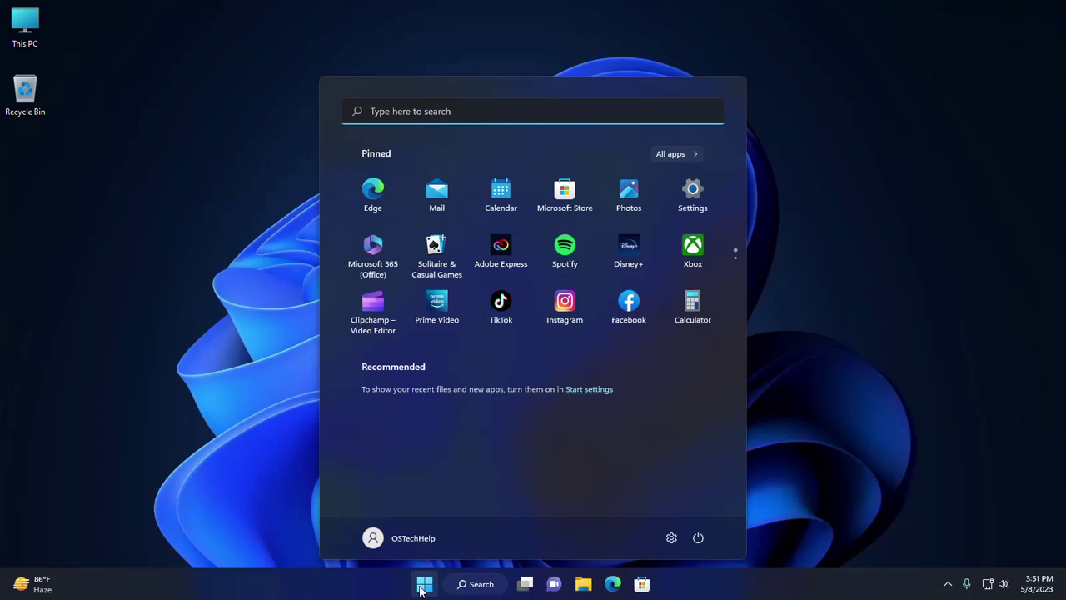
left_click(673, 534)
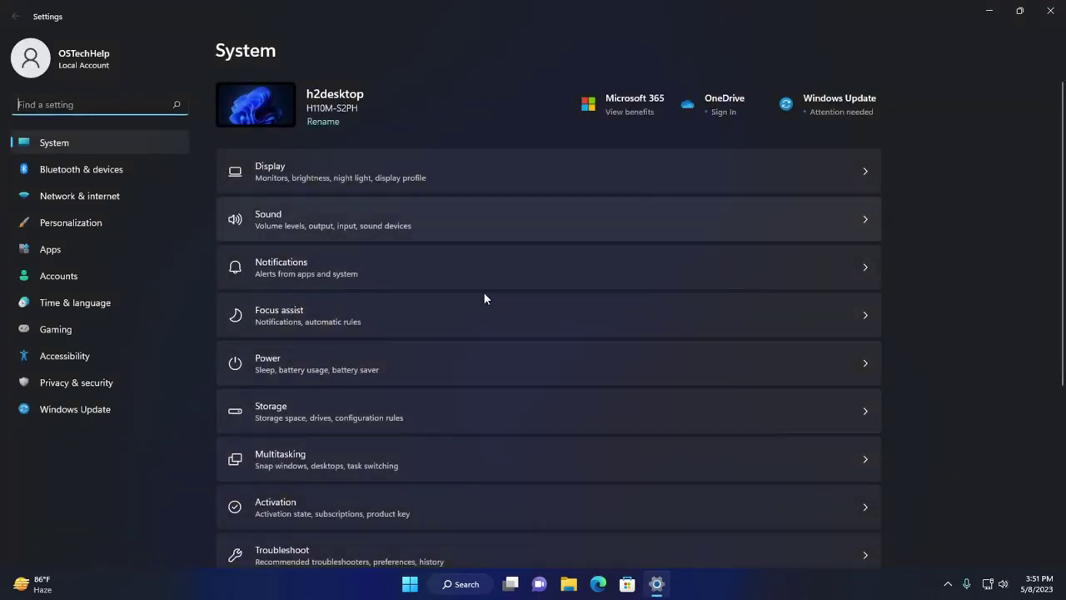
left_click(64, 330)
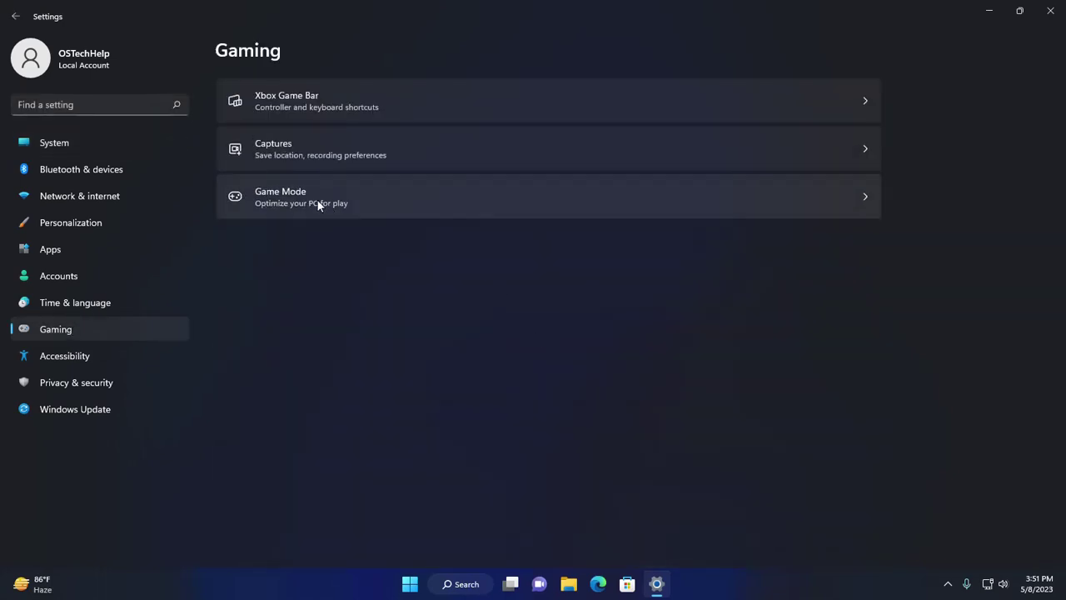
left_click(866, 199)
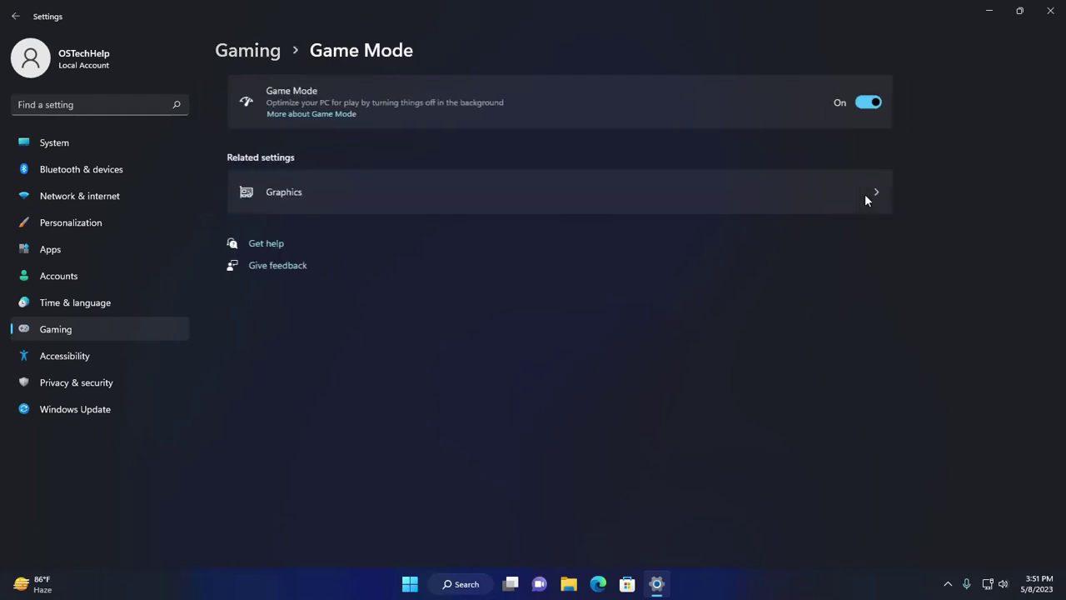
left_click(852, 105)
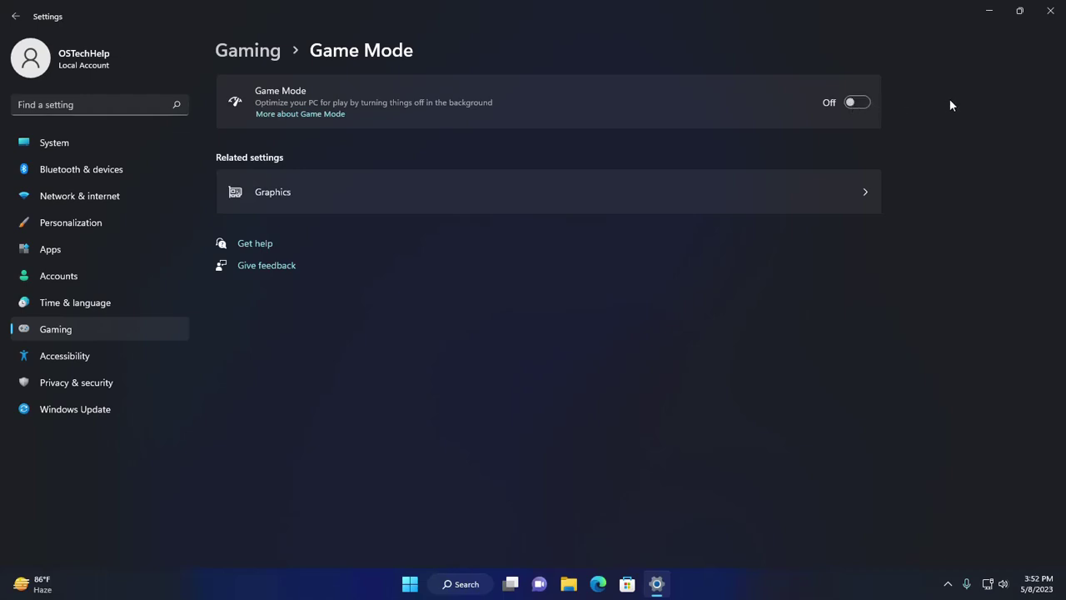
left_click(1048, 7)
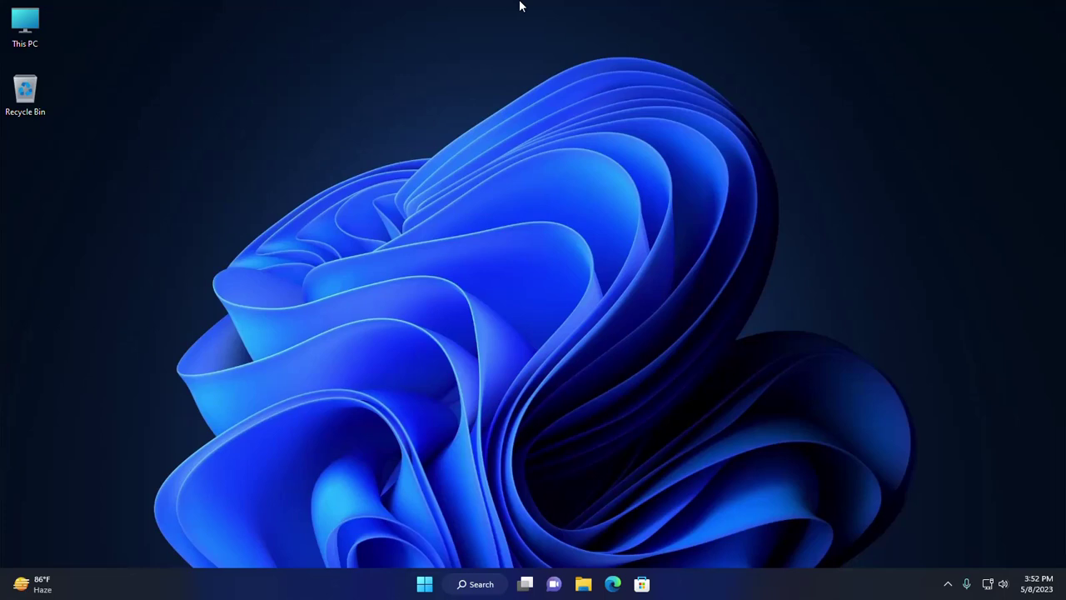
Search Settings for 'view a' and open View advanced system settings.
left_click(424, 584)
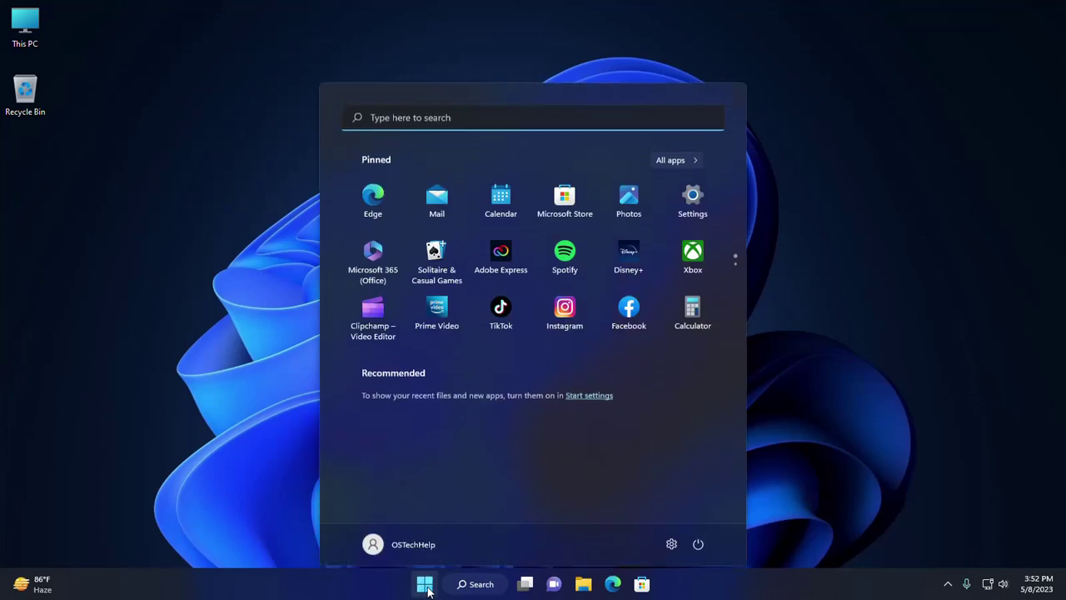
left_click(671, 538)
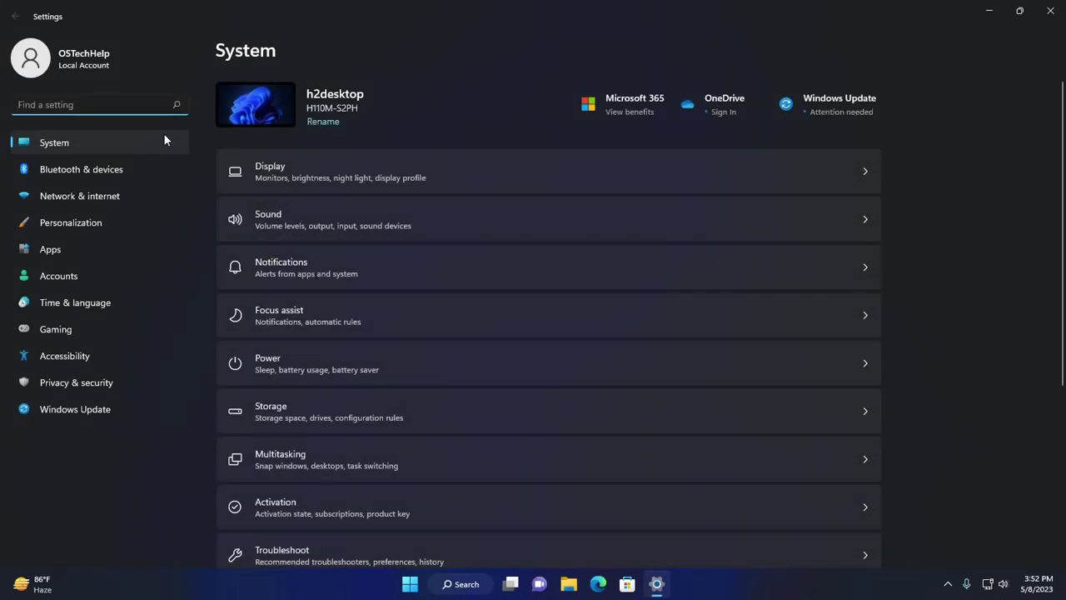
left_click(171, 105)
type("v")
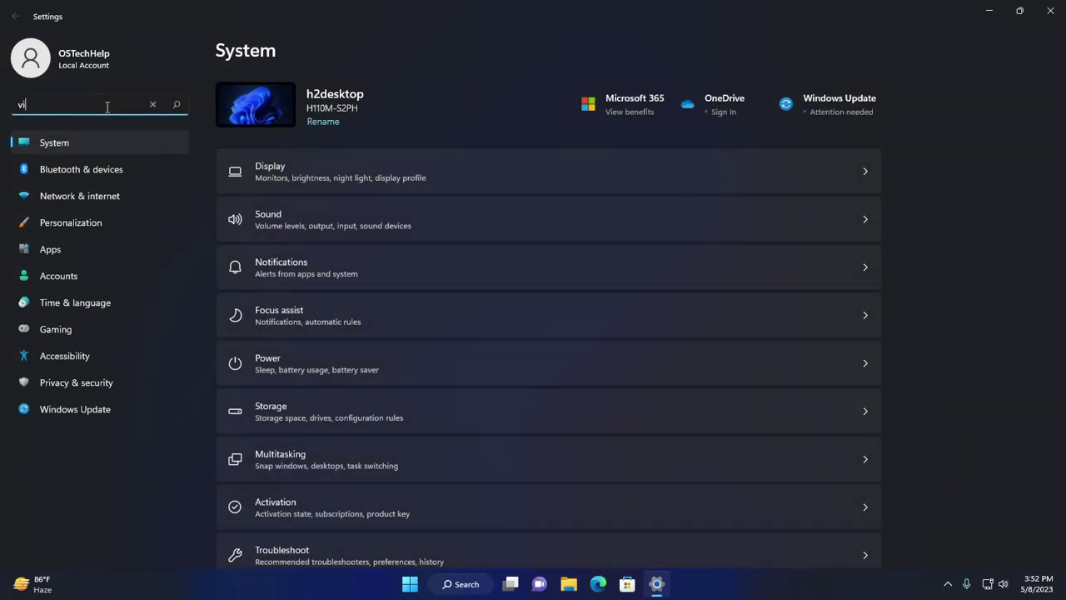
type("ies")
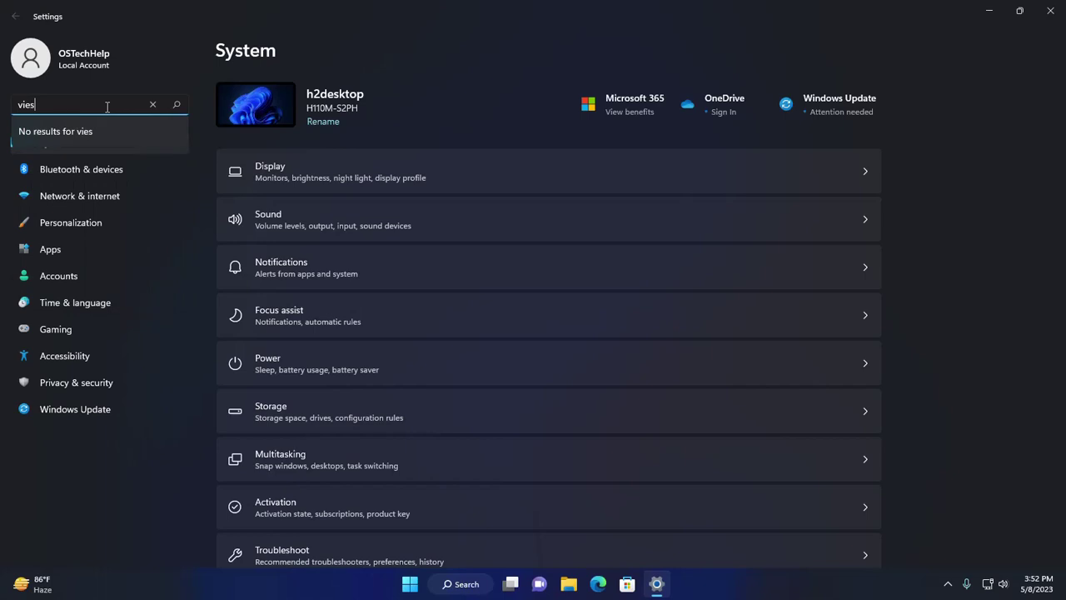
key("BackSpace")
type("w")
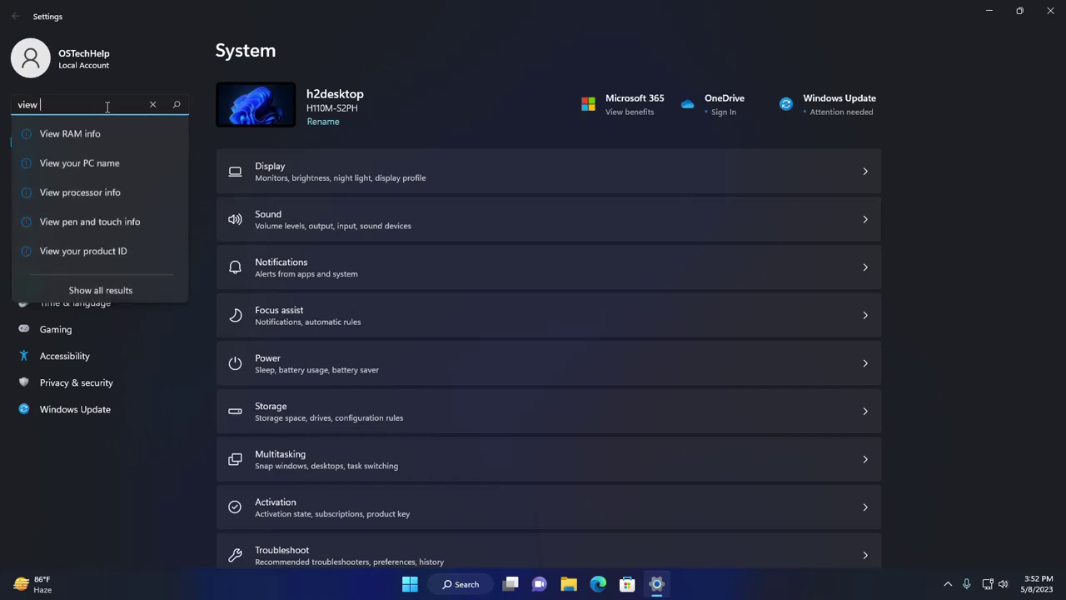
type(" a")
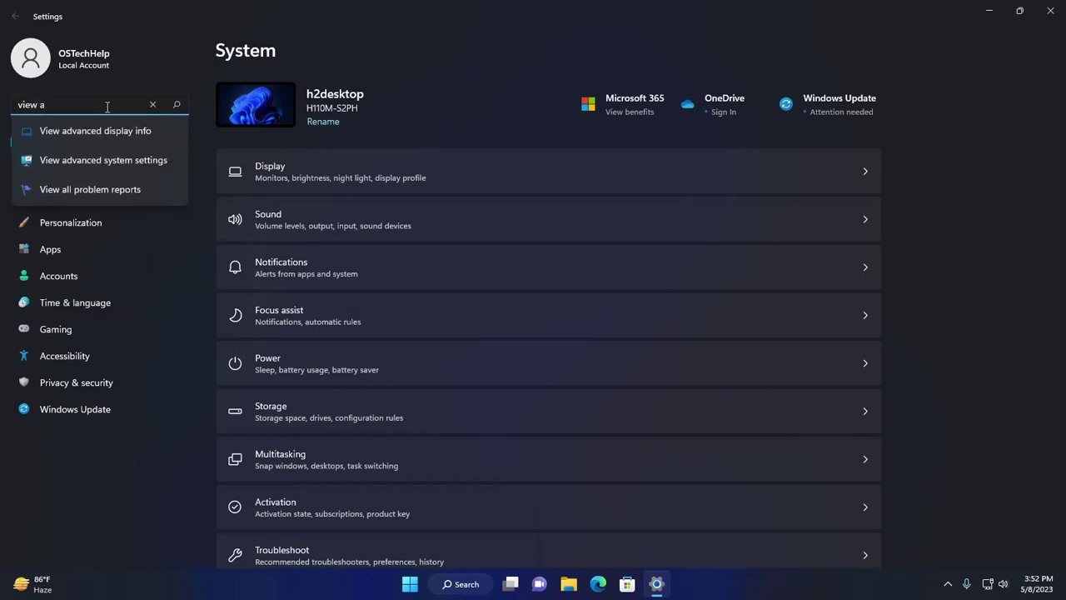
left_click(119, 158)
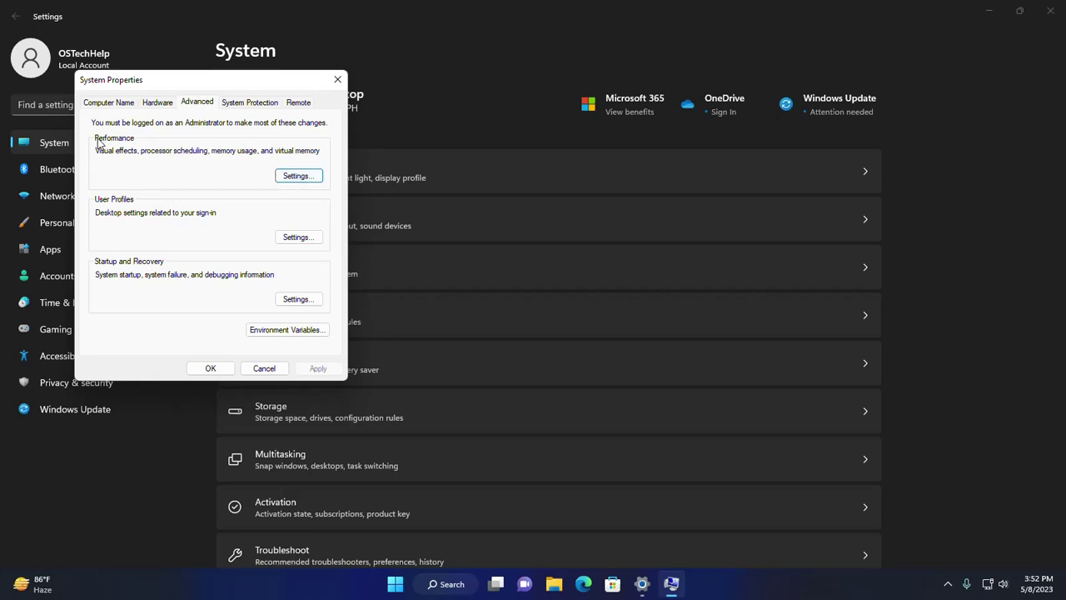
Set Performance Options visual effects to 'Adjust for best performance'.
left_click(310, 175)
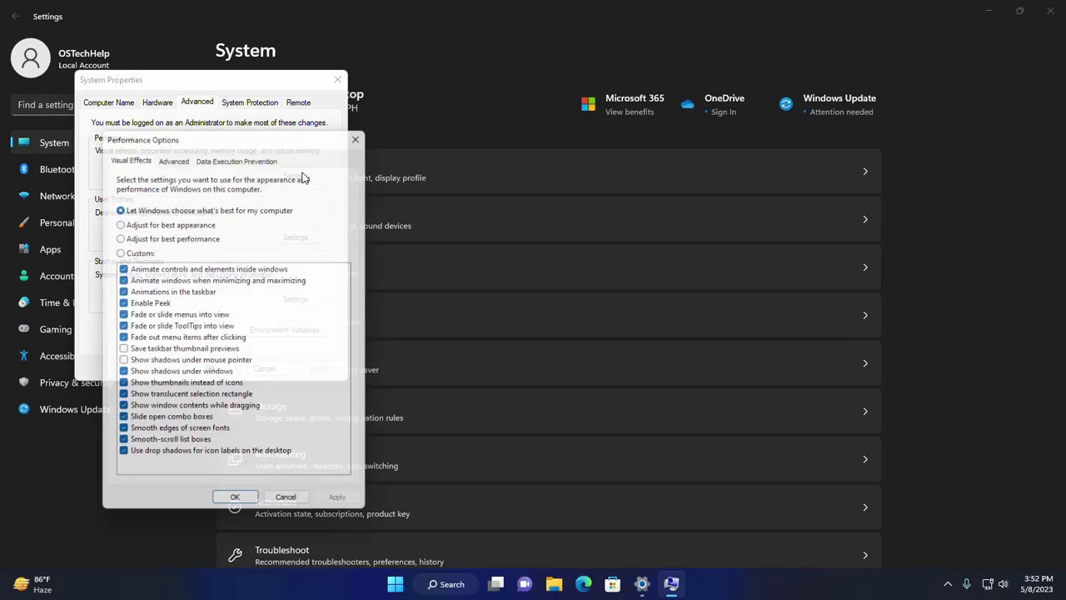
mouse_move(273, 129)
left_mouse_down()
mouse_move(587, 118)
mouse_move(560, 75)
left_mouse_up()
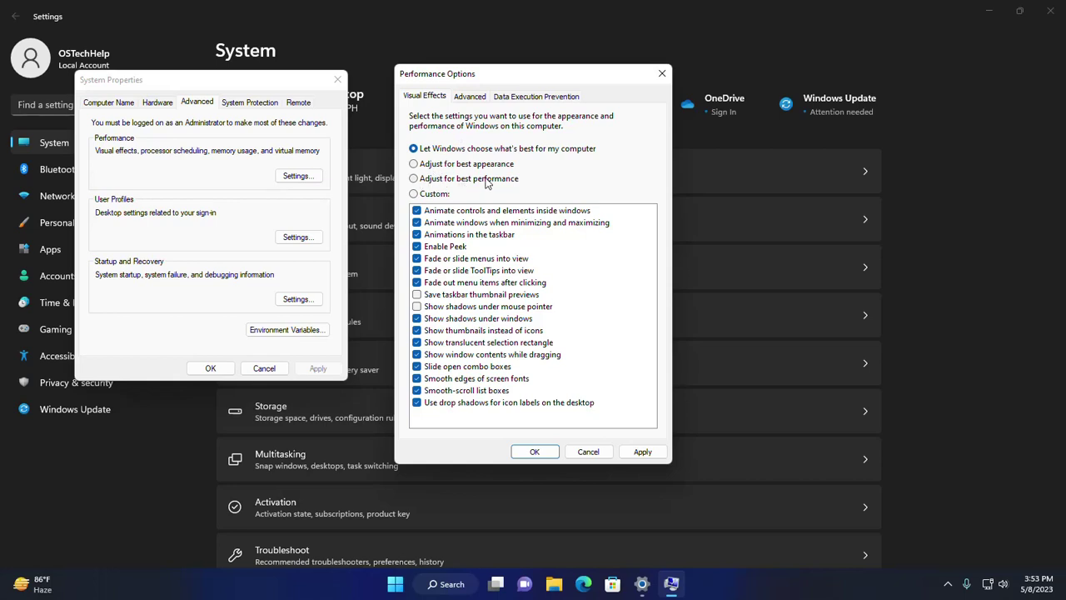
left_click(416, 164)
left_click(417, 180)
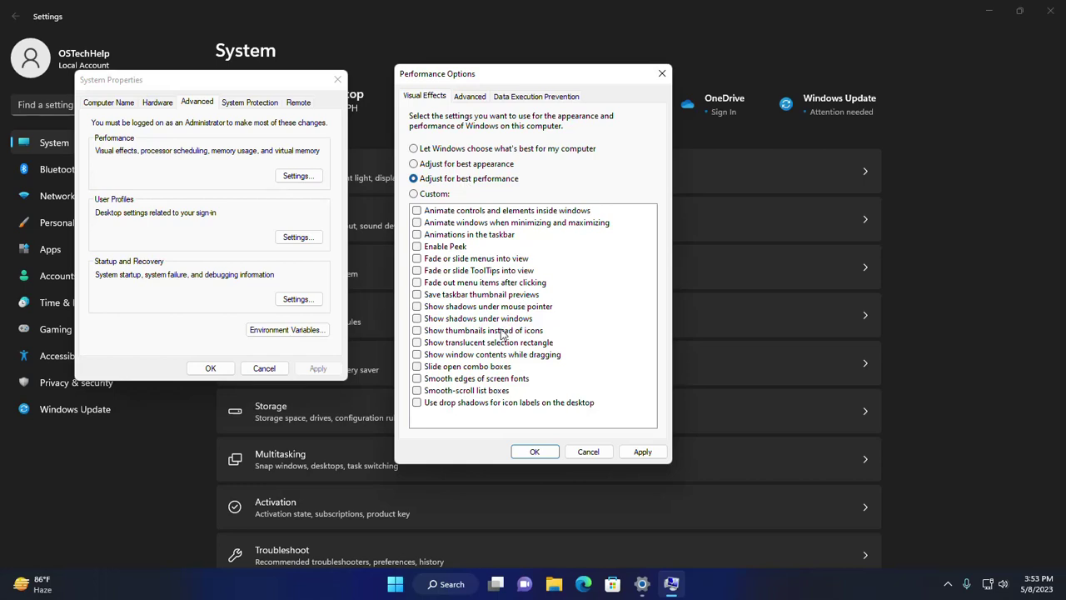
Re-enable smooth screen font edges, smooth-scroll list boxes and thumbnails, and apply the change.
left_click(417, 379)
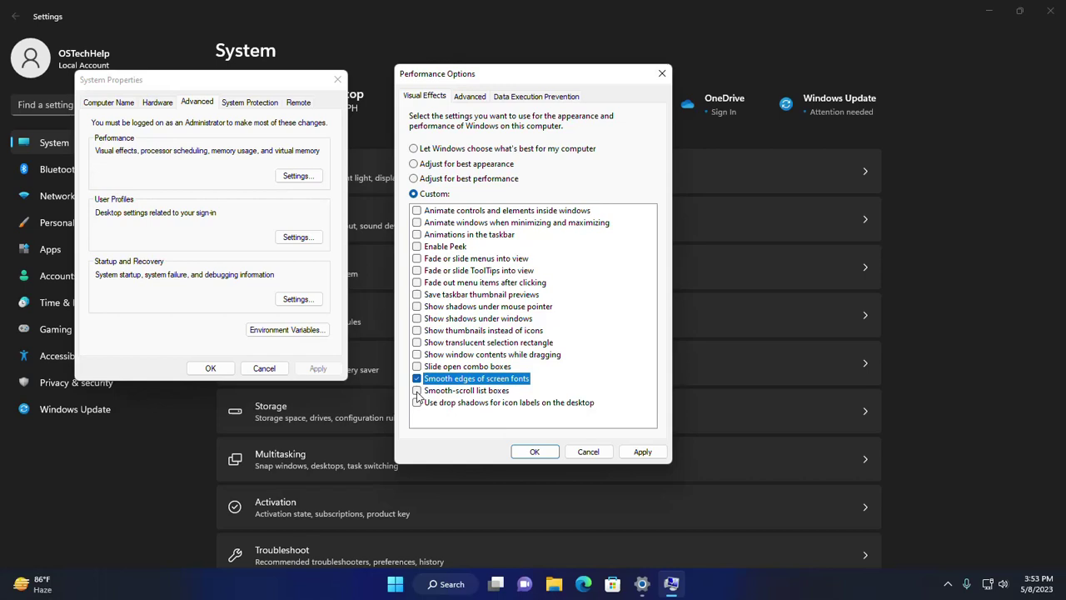
left_click(417, 390)
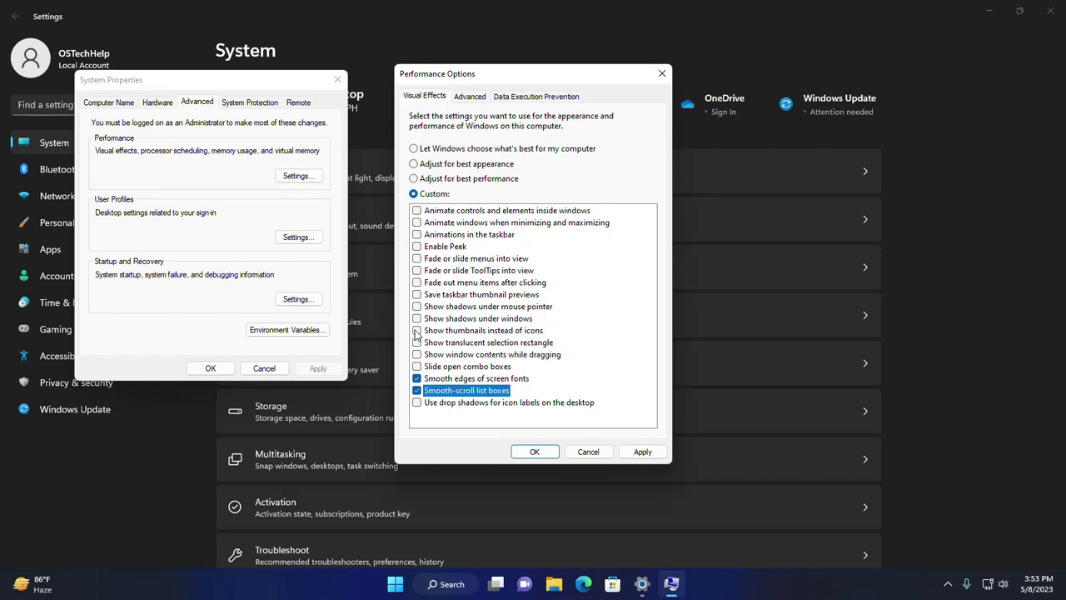
left_click(417, 330)
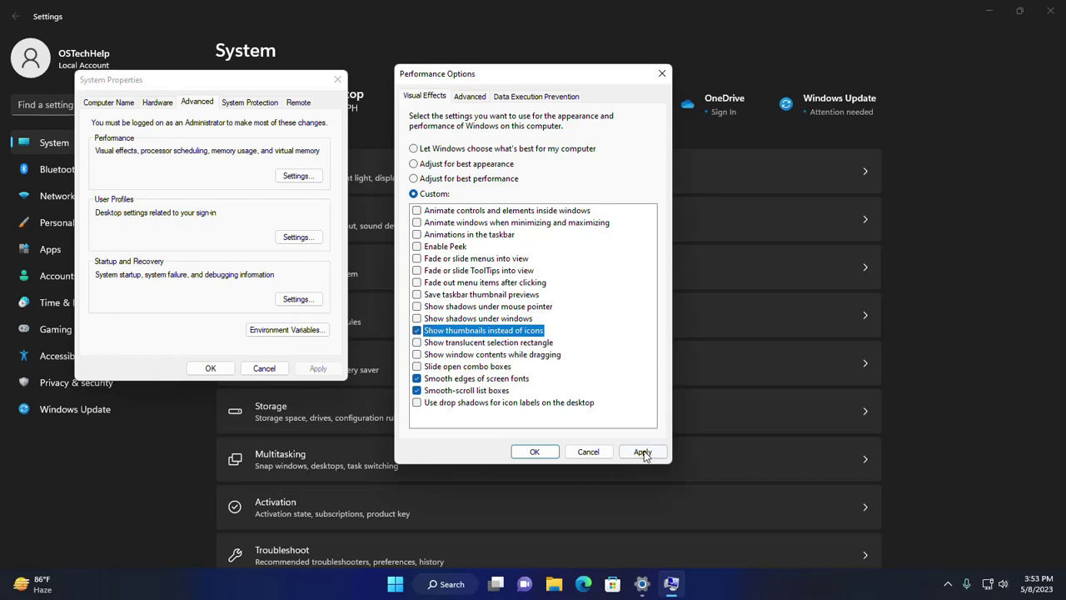
left_click(642, 452)
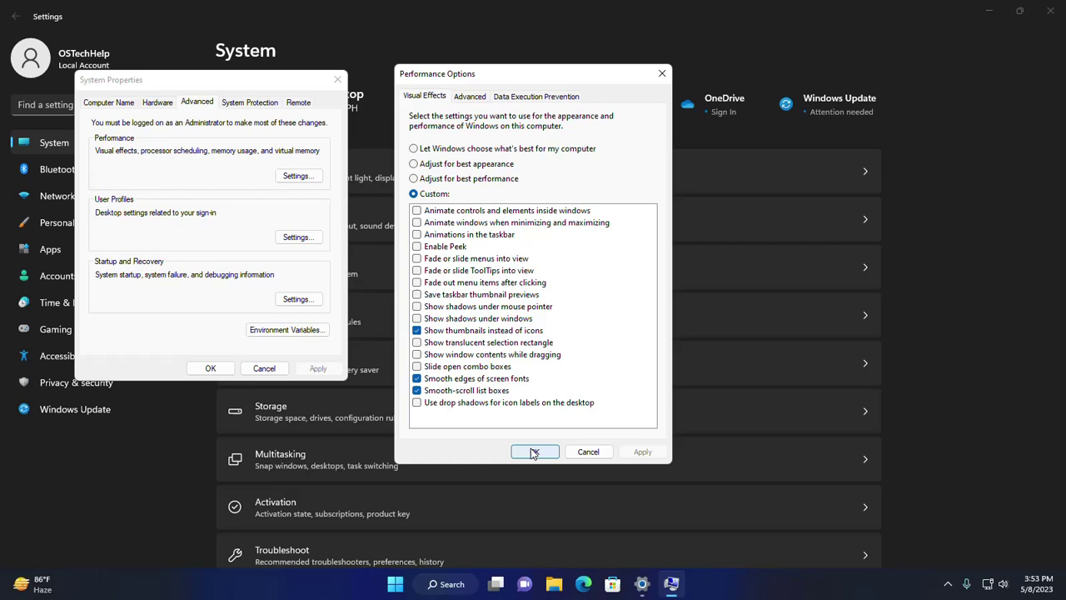
Confirm with OK to close Performance Options and System Properties.
left_click(471, 97)
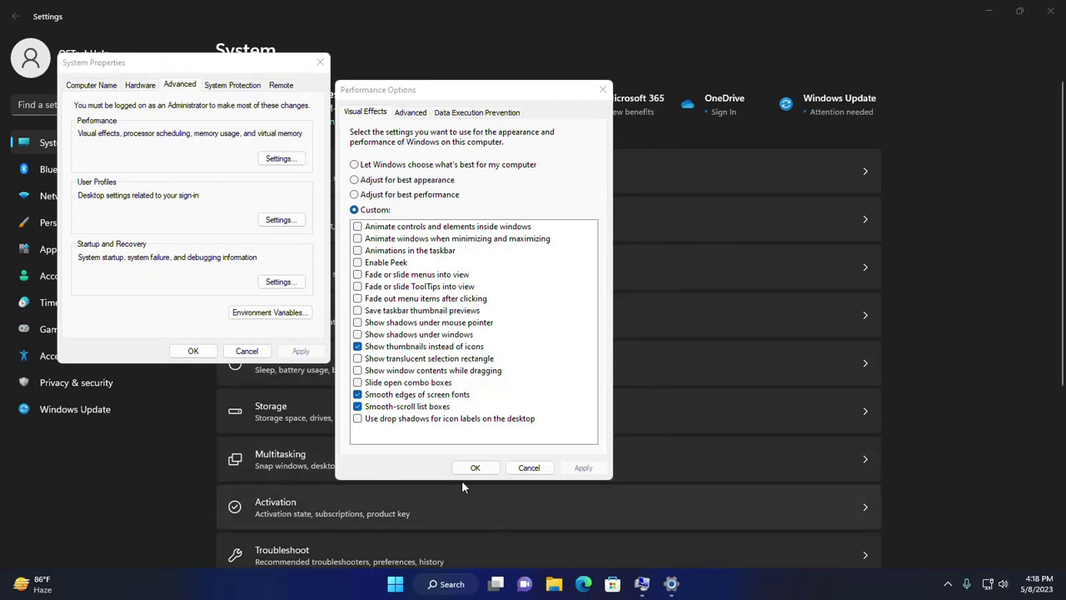
left_click(468, 468)
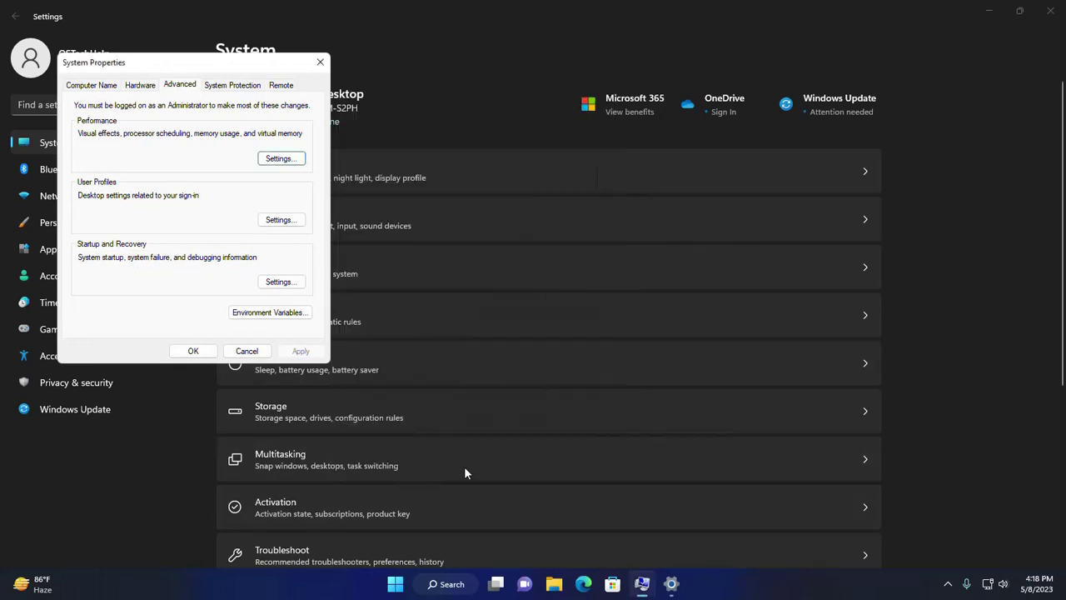
left_click(192, 352)
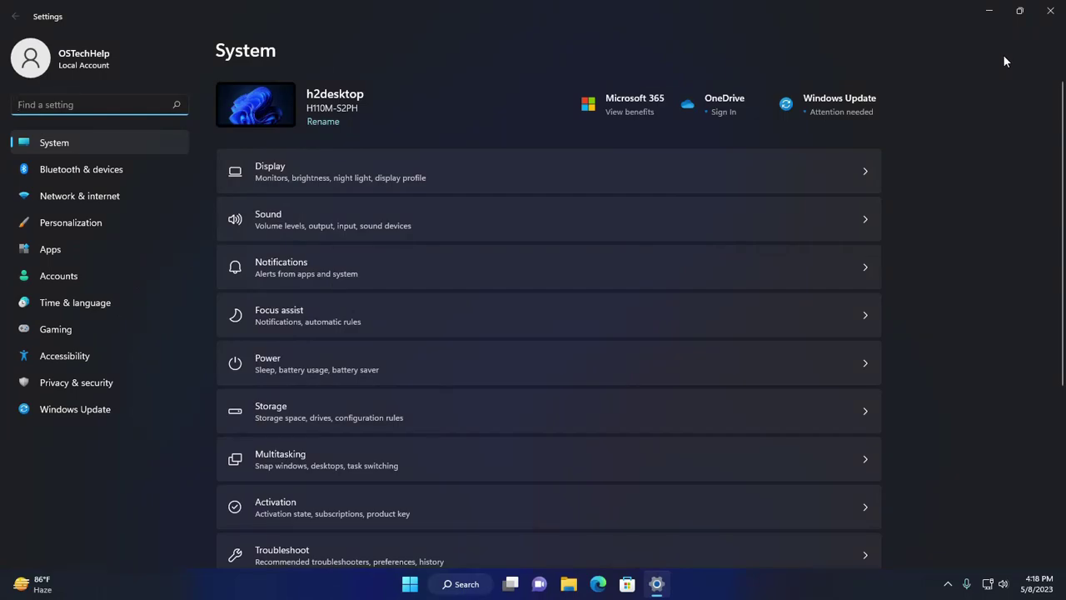
Close the Settings window from its title bar, returning to the desktop.
left_click(1055, 13)
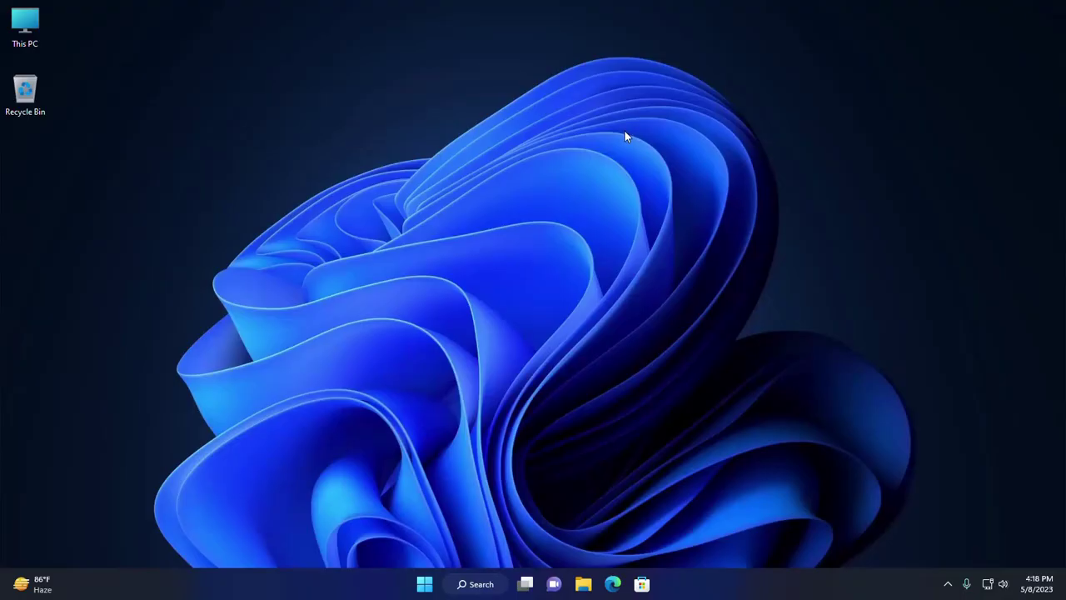